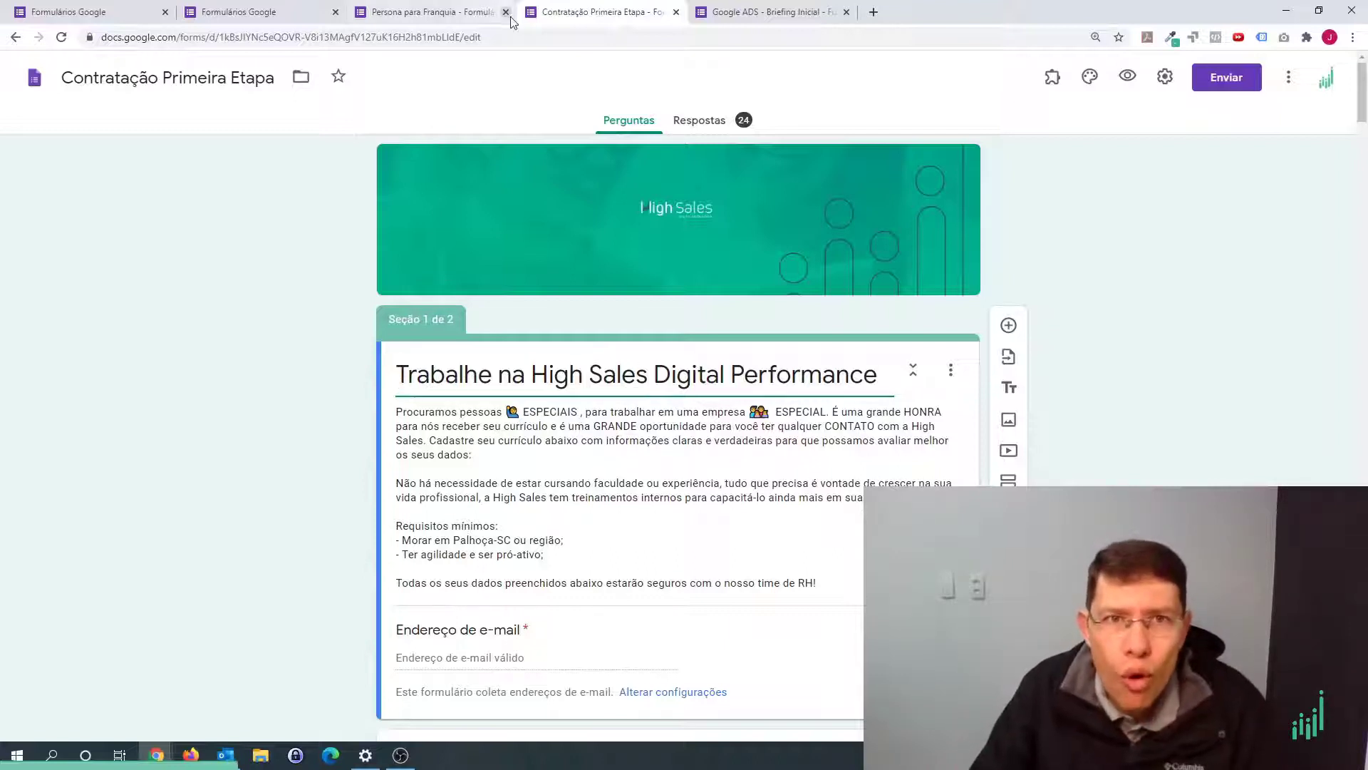
# - Examine the questions in the Persona para Franquia and Google ADS - Briefing Inicial forms
pyautogui.click(407, 18)
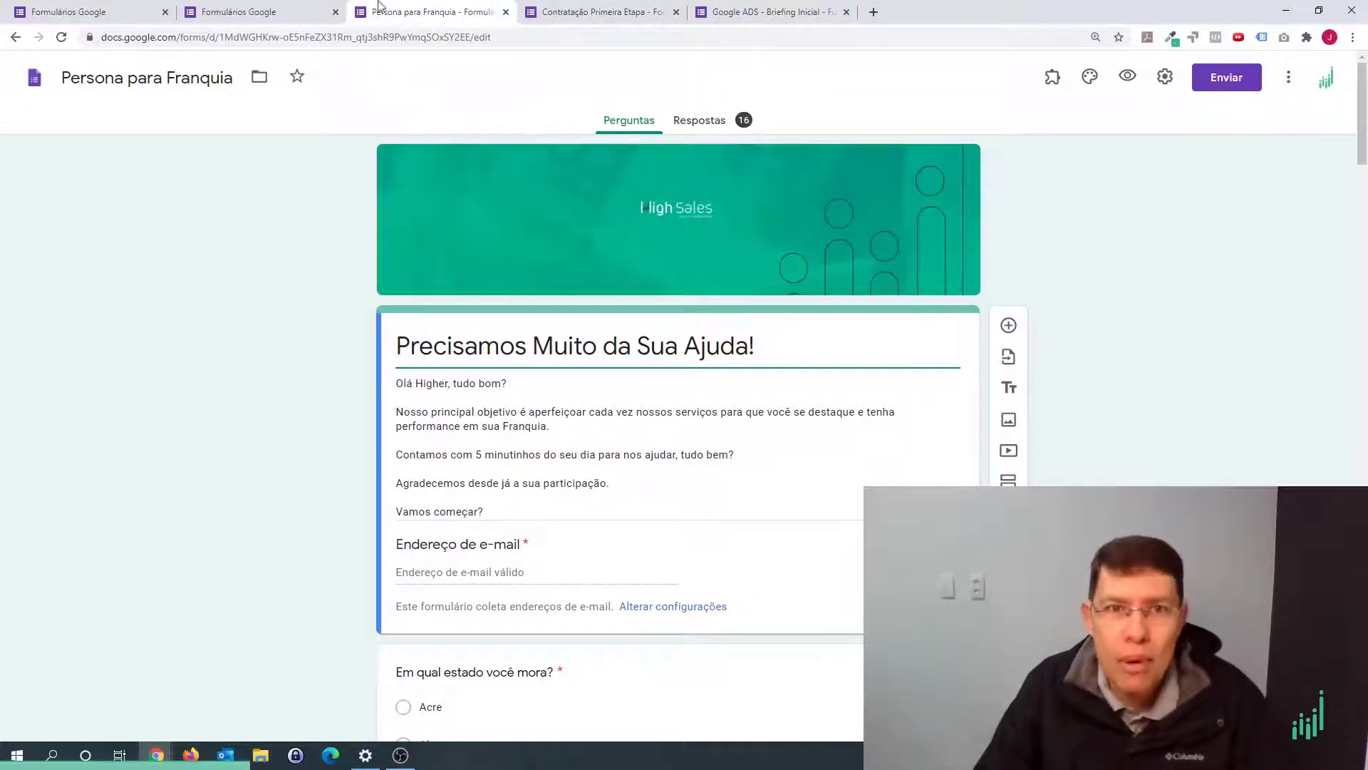
pyautogui.scroll(-13, 324, 262)
pyautogui.scroll(-20, 325, 264)
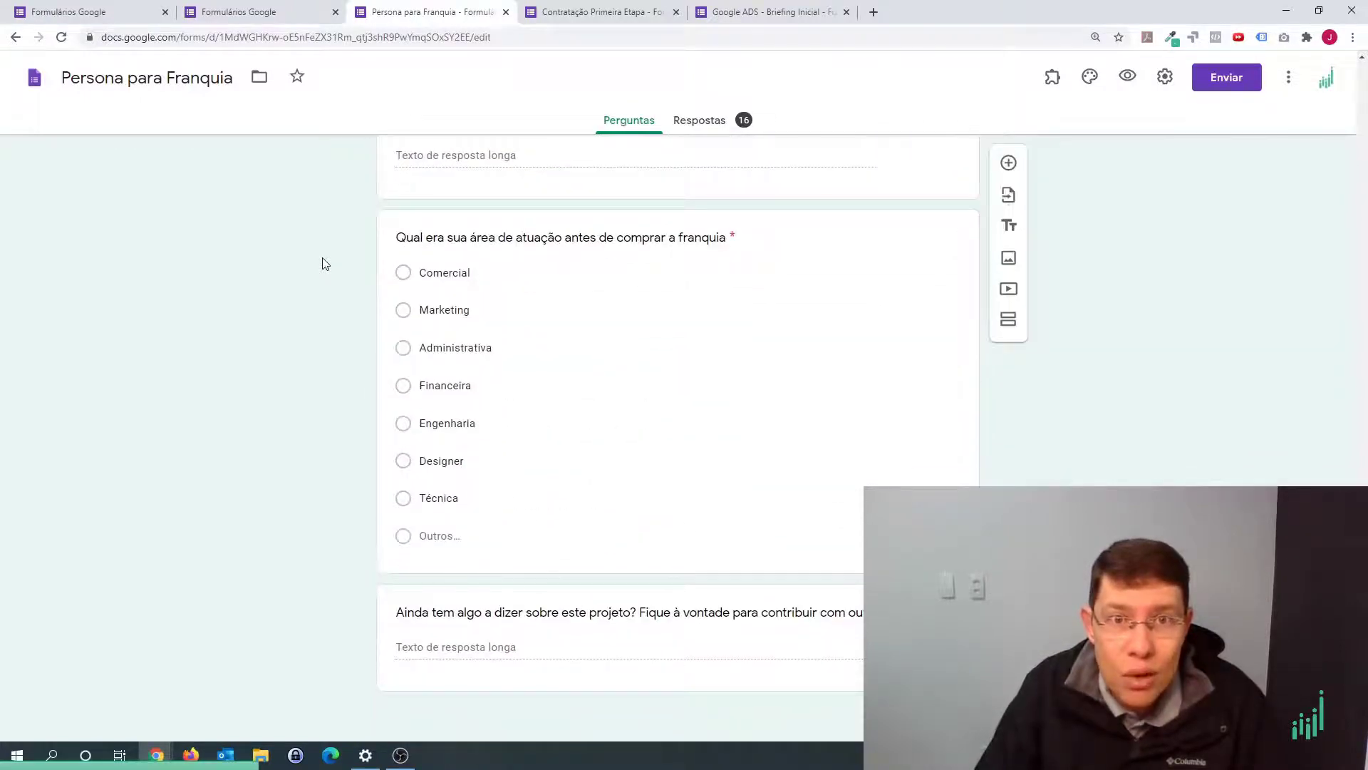
pyautogui.scroll(12, 325, 263)
pyautogui.click(717, 14)
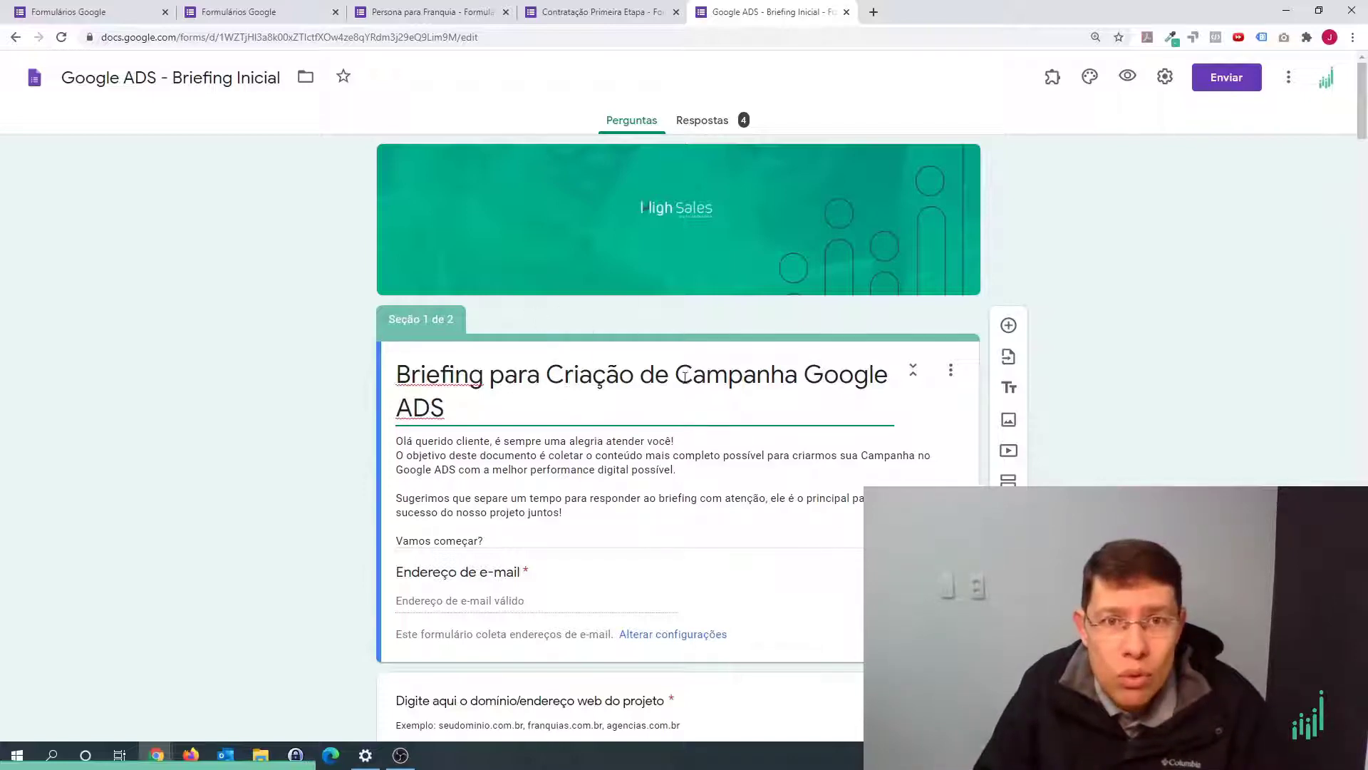
pyautogui.scroll(-20, 682, 396)
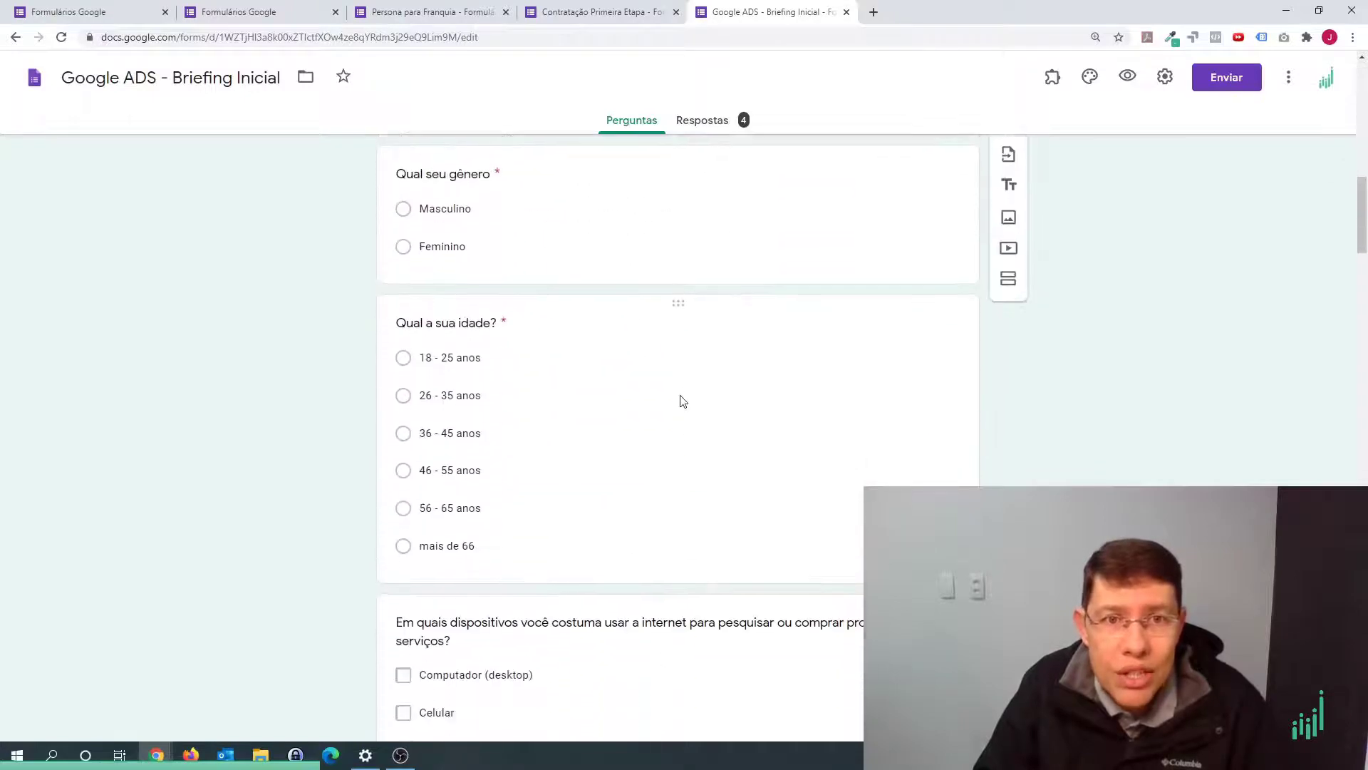
pyautogui.scroll(5, 580, 342)
pyautogui.scroll(-4, 599, 553)
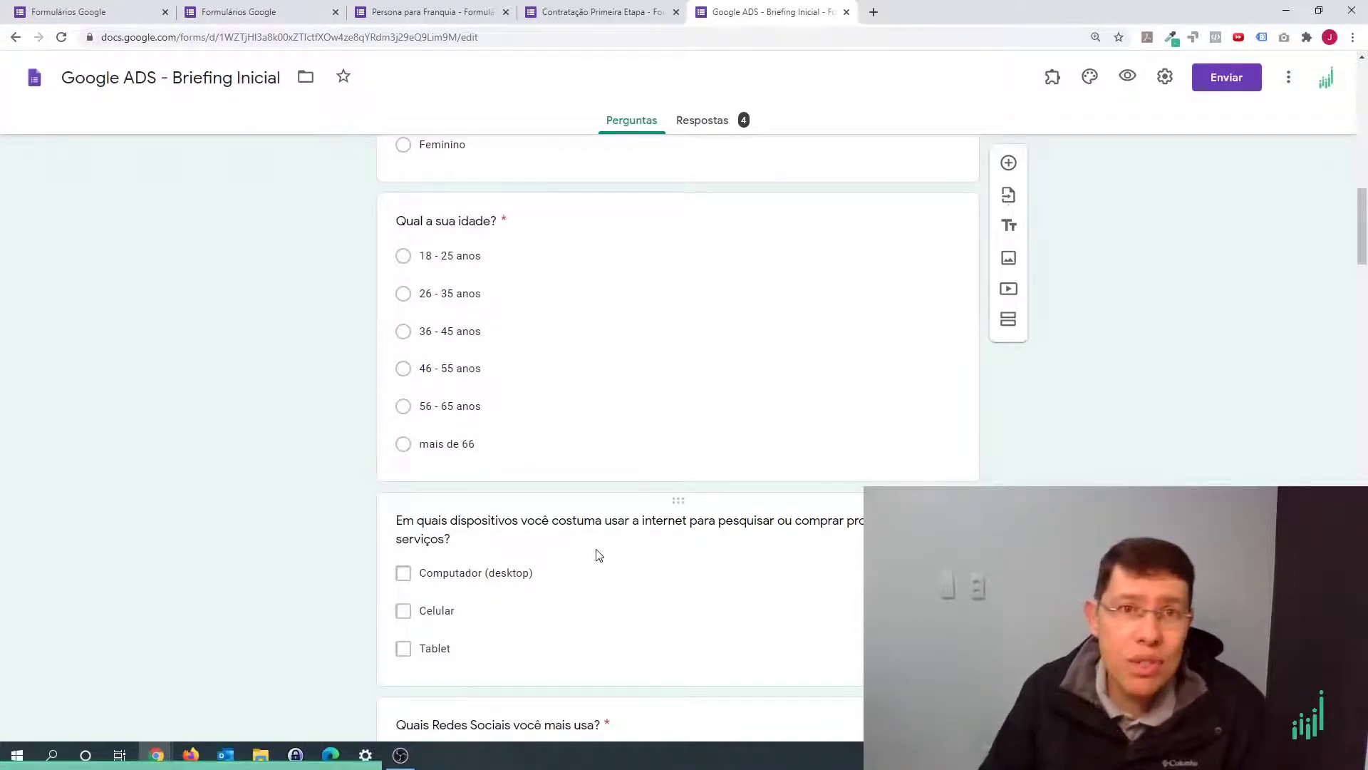
pyautogui.click(438, 18)
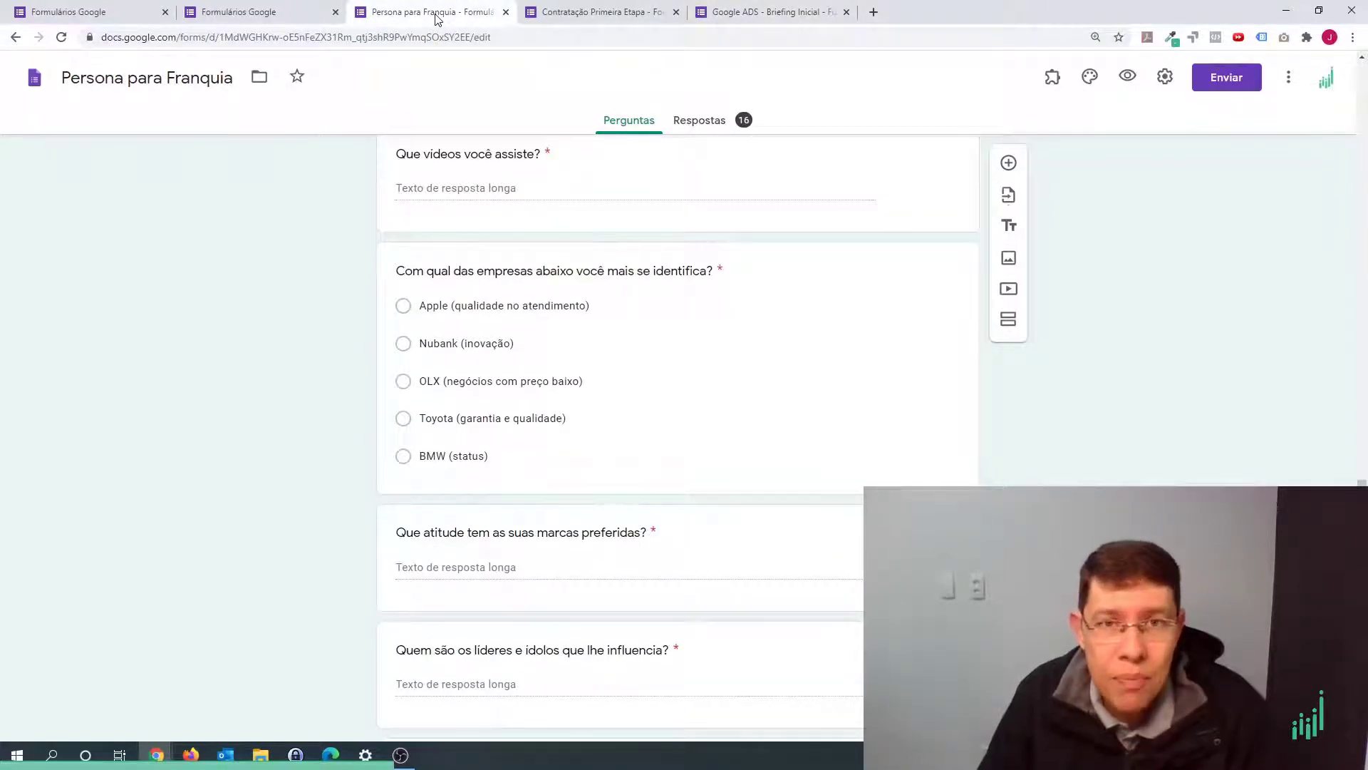
pyautogui.click(732, 18)
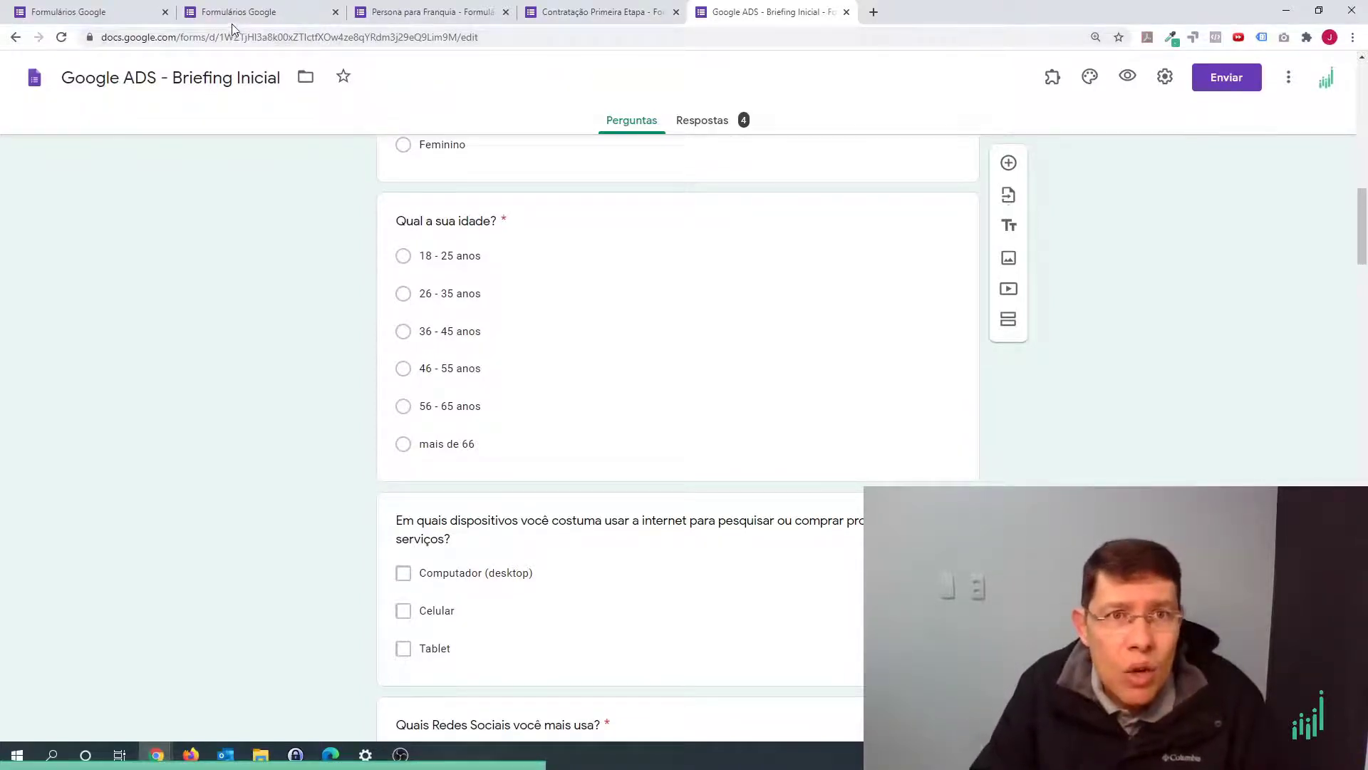
# - Create a blank form from the Google Forms home page of the account holding the existing company forms
pyautogui.click(300, 12)
pyautogui.click(81, 14)
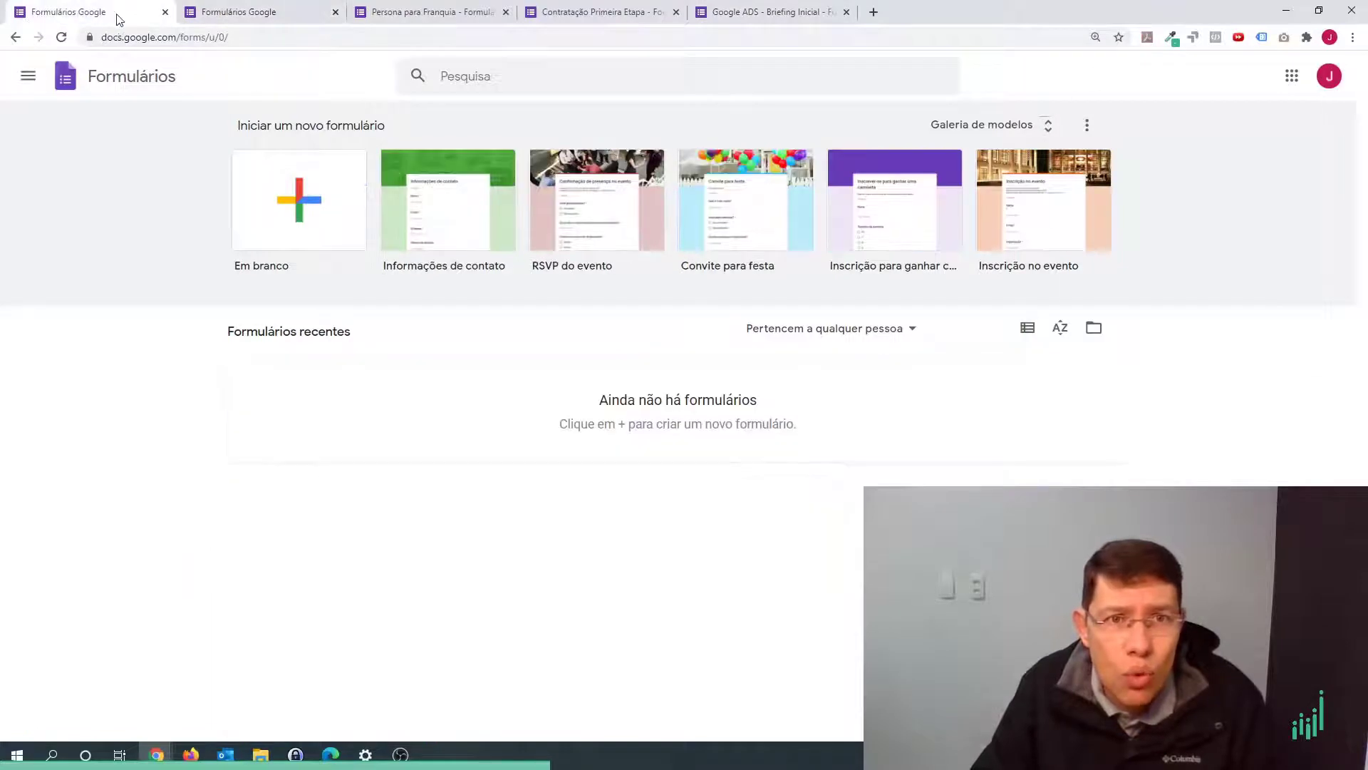
pyautogui.click(219, 14)
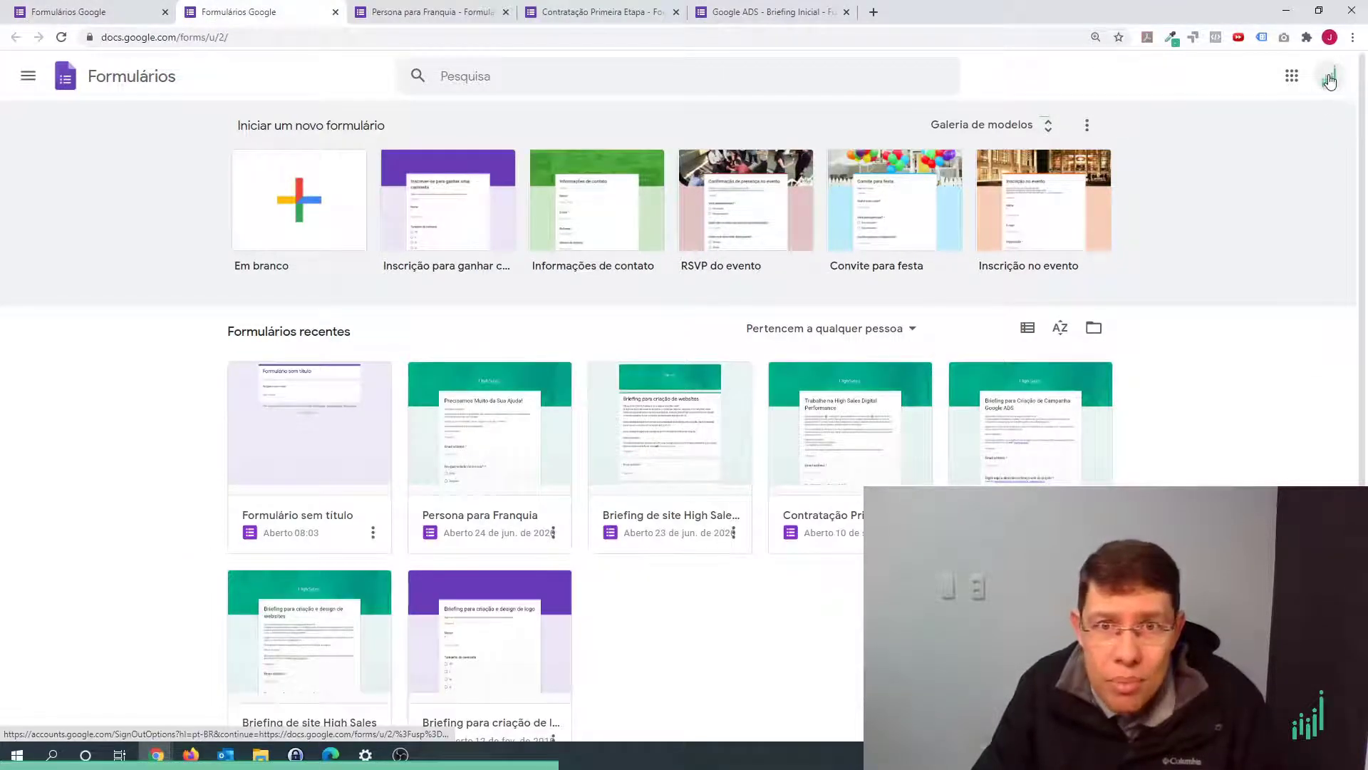
pyautogui.click(287, 224)
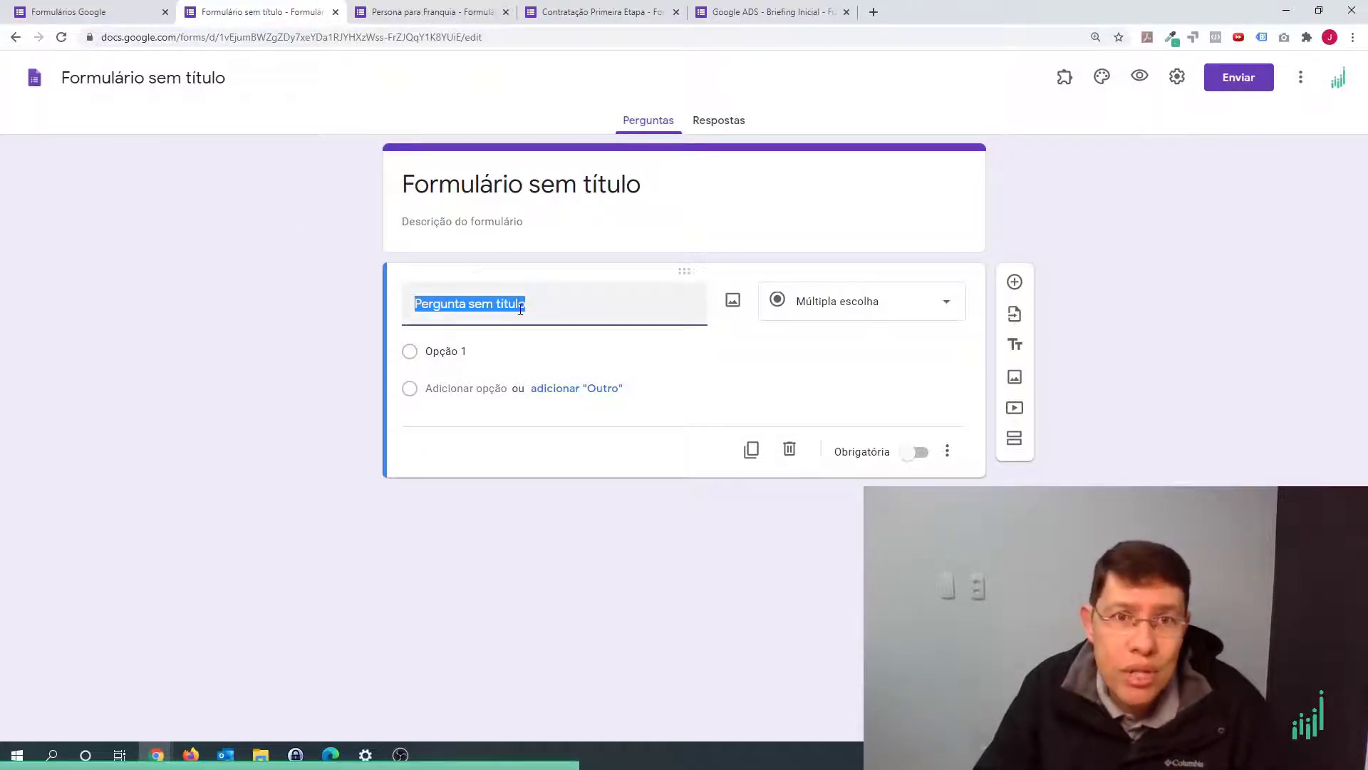
# - Inspect the editable title, description and first question of the untitled form
pyautogui.click(492, 185)
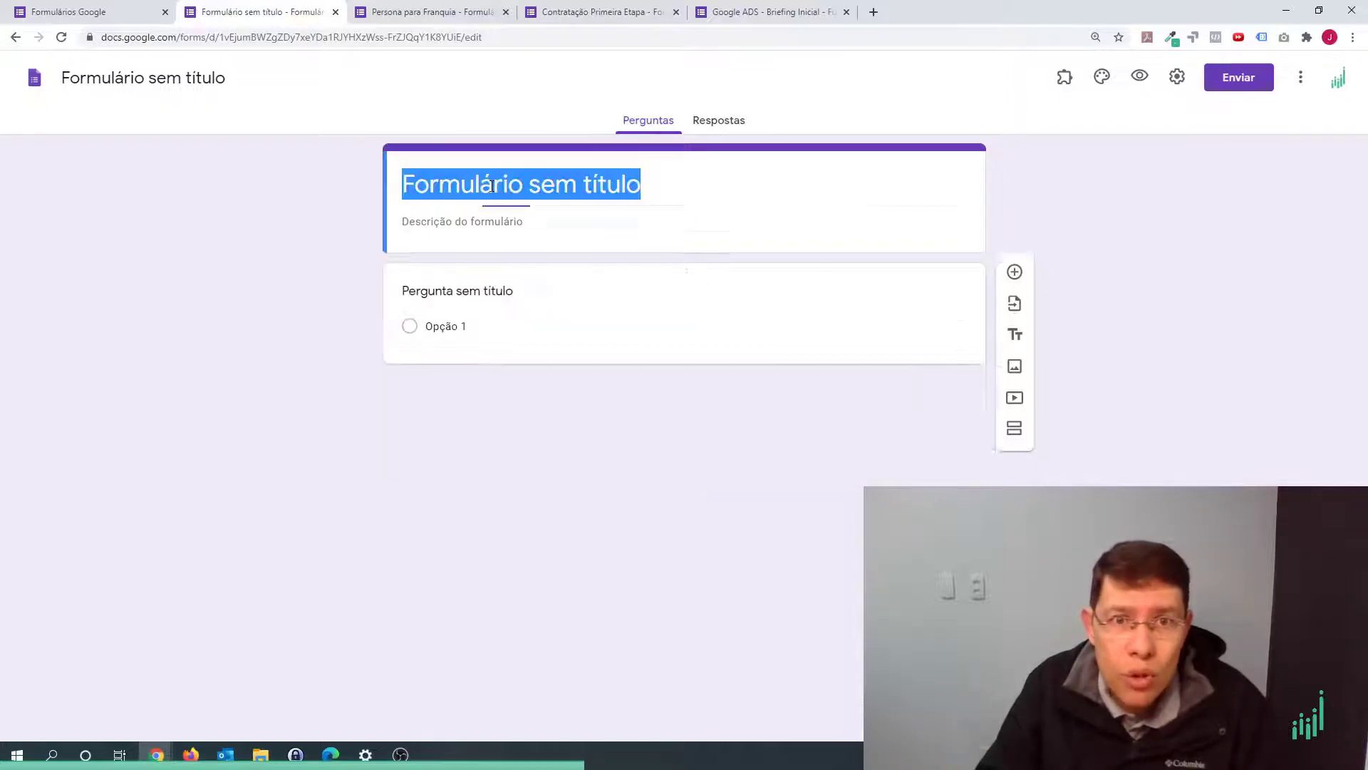
pyautogui.click(500, 223)
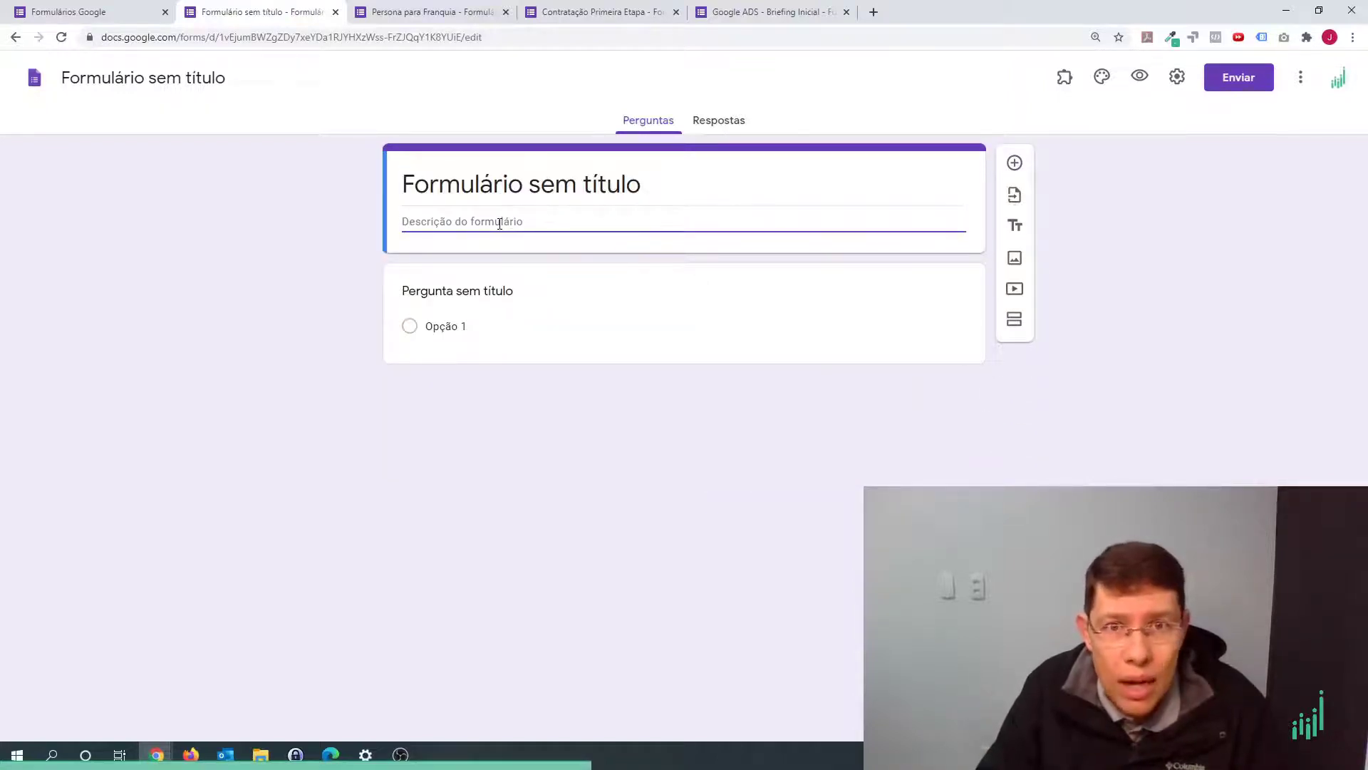
pyautogui.click(492, 294)
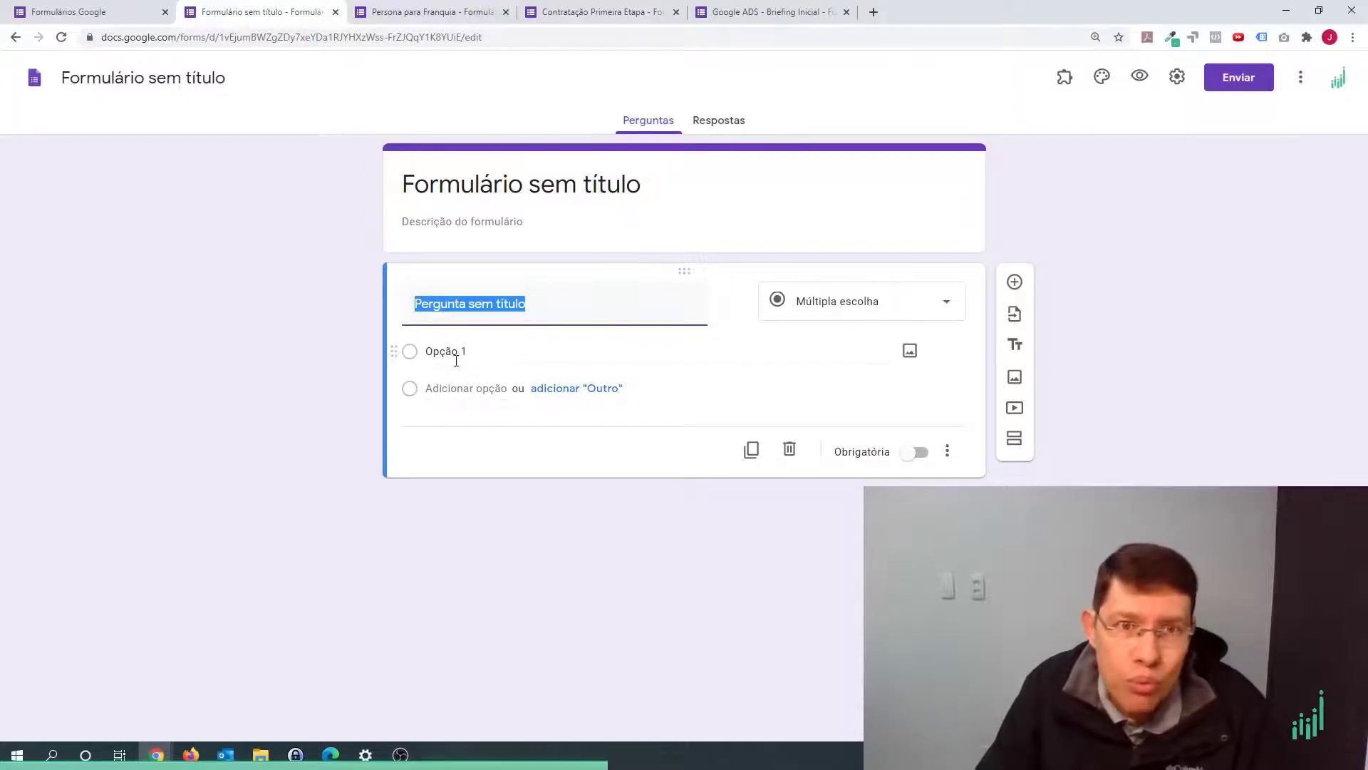
# - Change the untitled question's type to Escala linear and inspect its start value, end value and label options
pyautogui.click(824, 308)
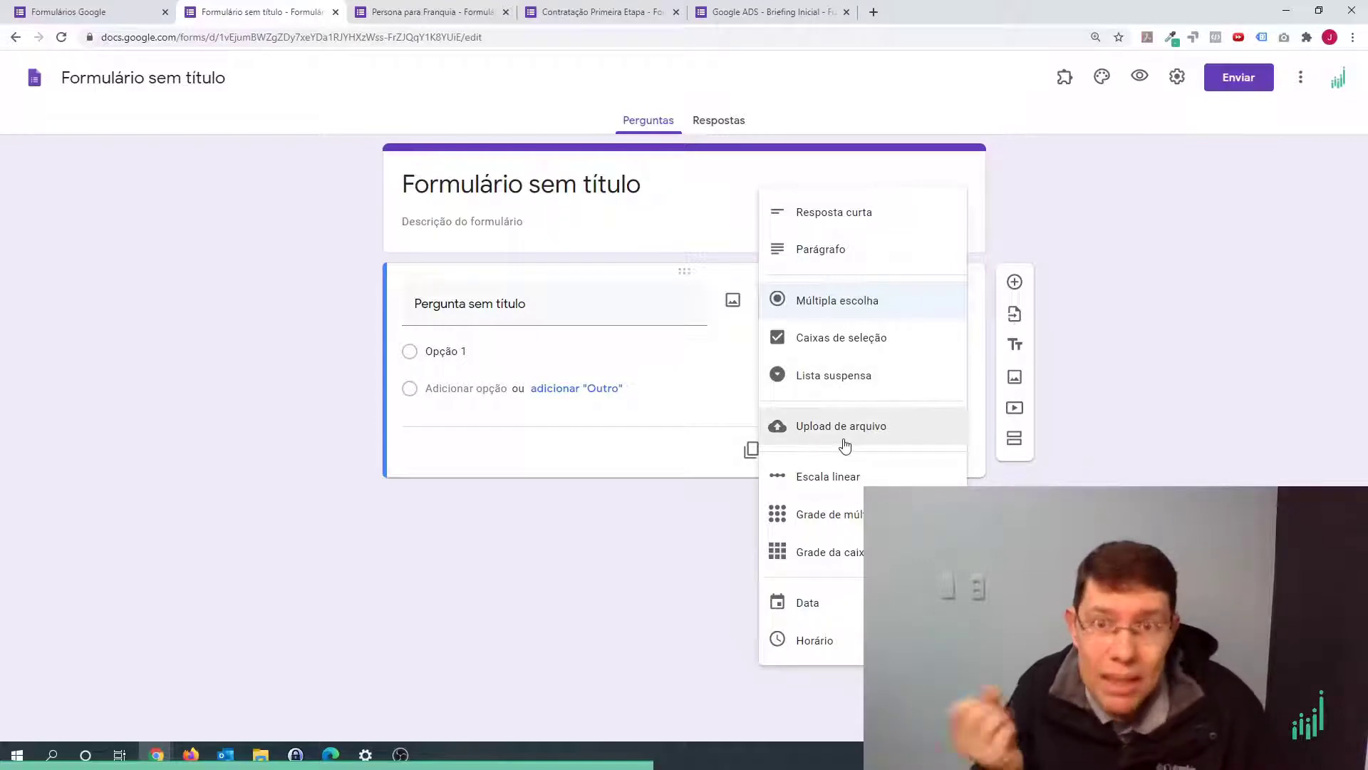
pyautogui.click(860, 479)
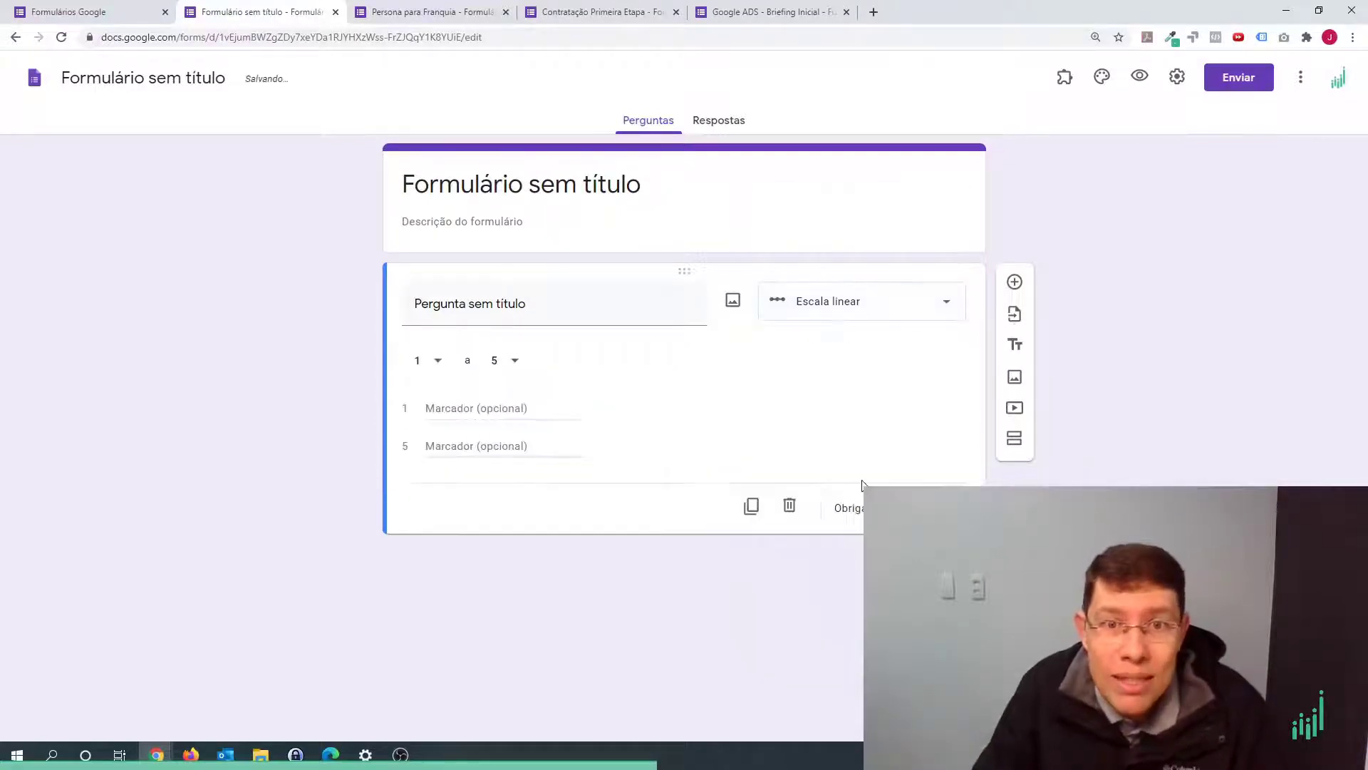
pyautogui.click(436, 365)
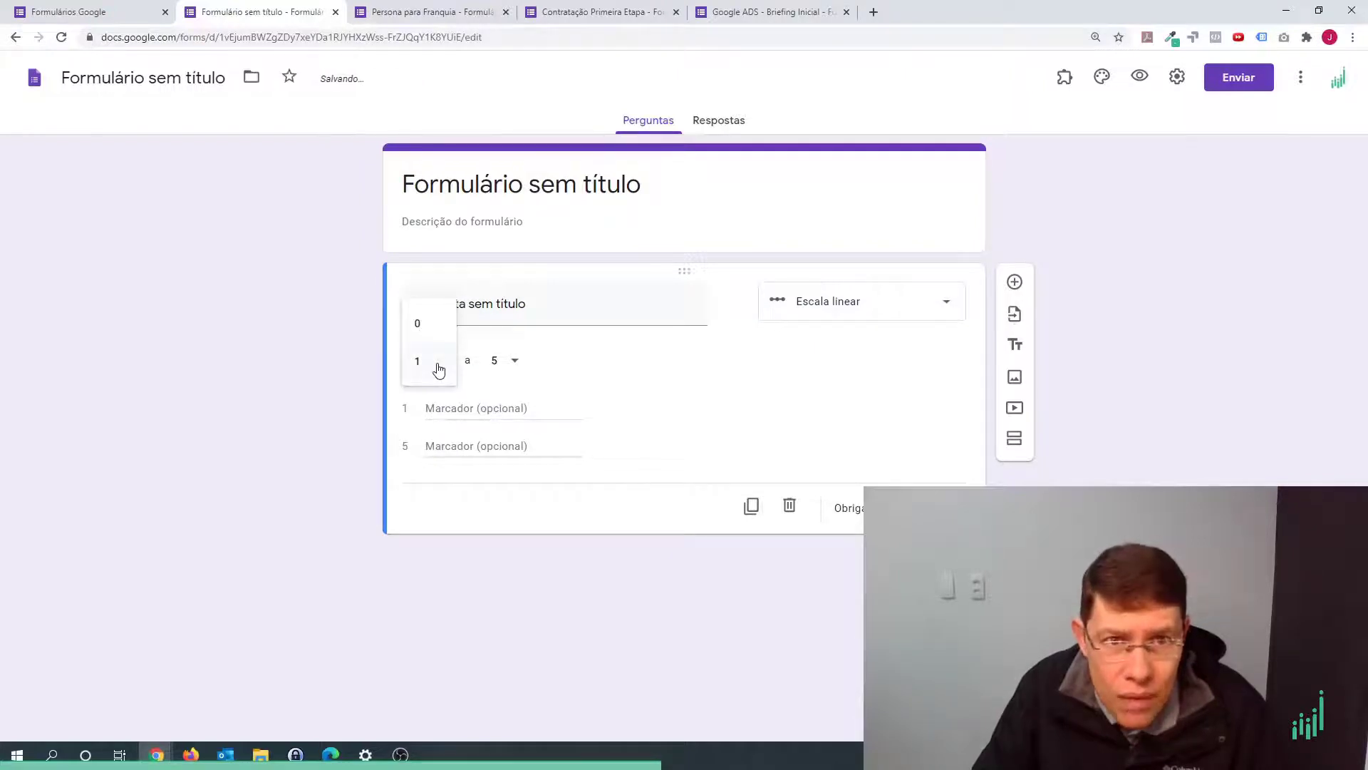
pyautogui.click(520, 362)
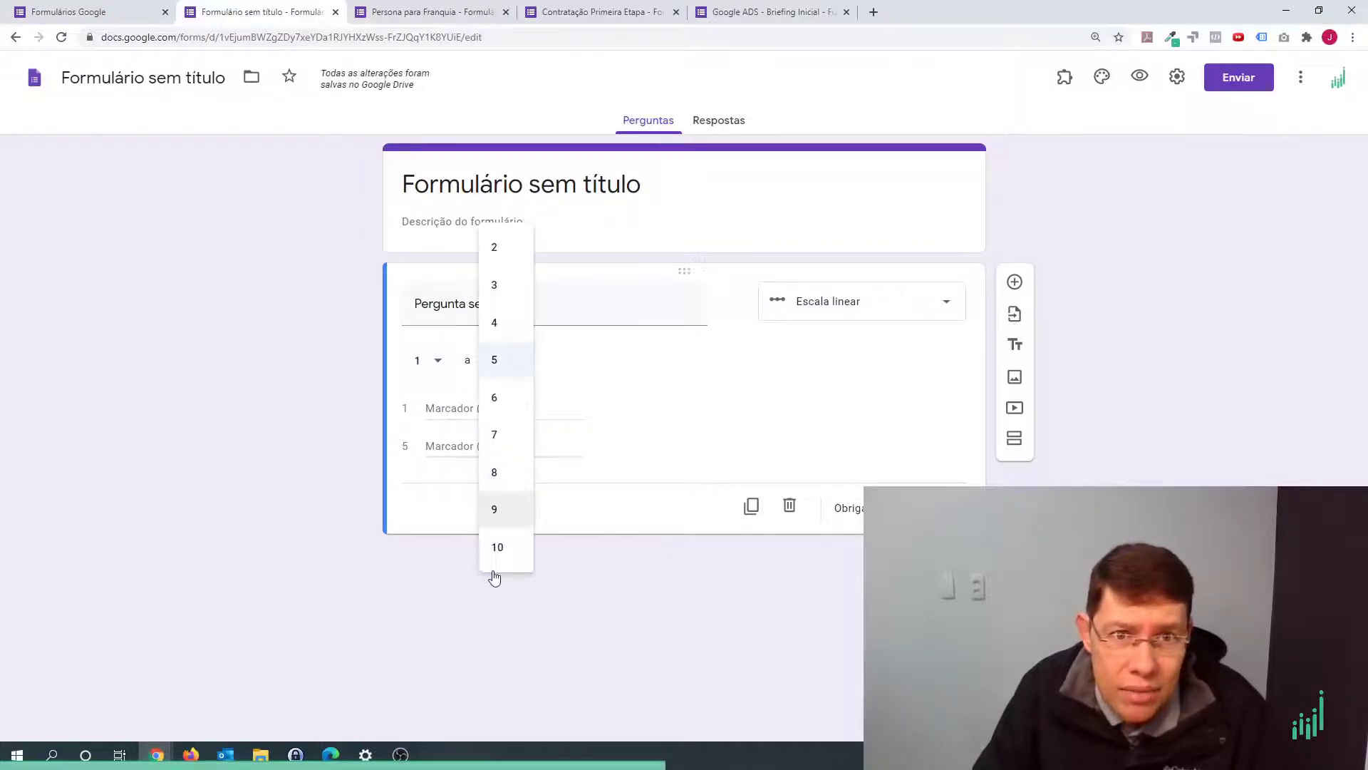
pyautogui.click(635, 425)
pyautogui.click(523, 415)
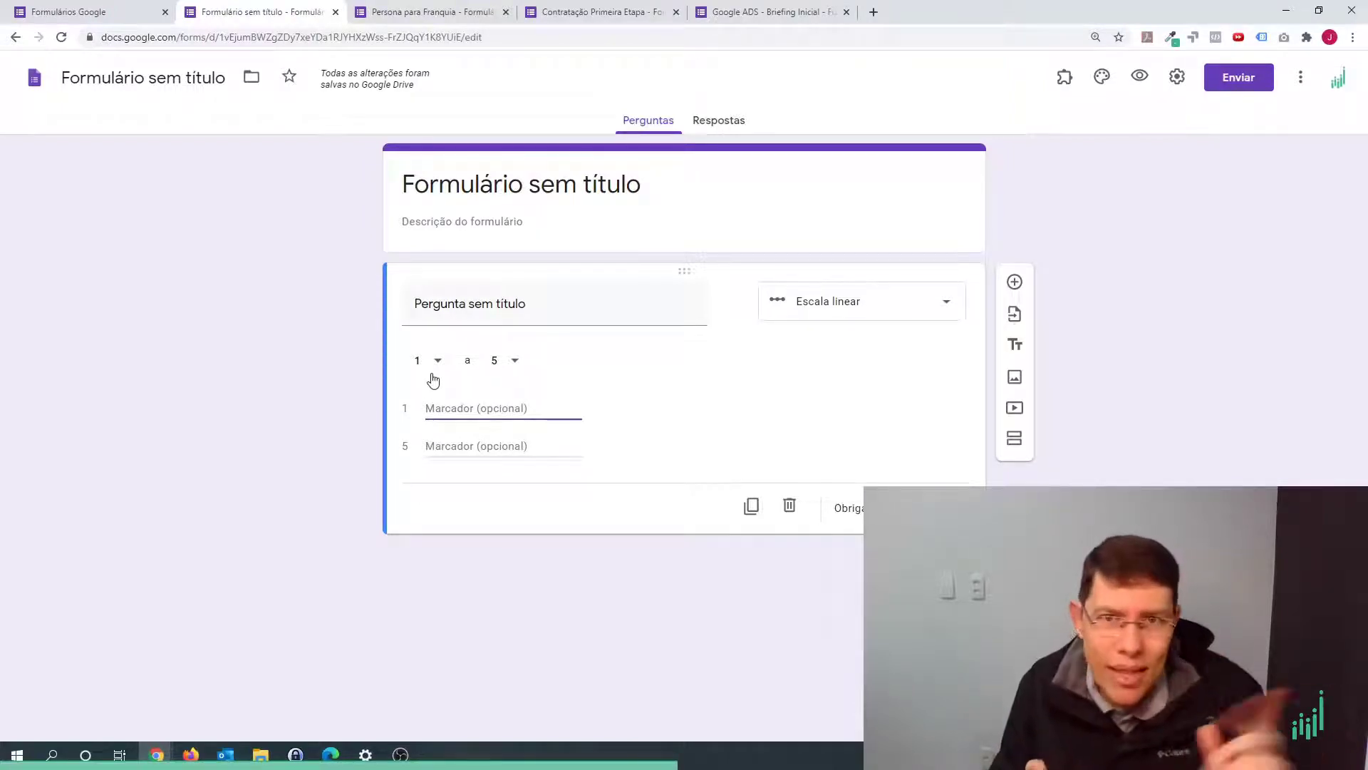
# - Change the untitled question's type to Grade de múltipla escolha and inspect its first row label
pyautogui.click(835, 308)
pyautogui.click(847, 401)
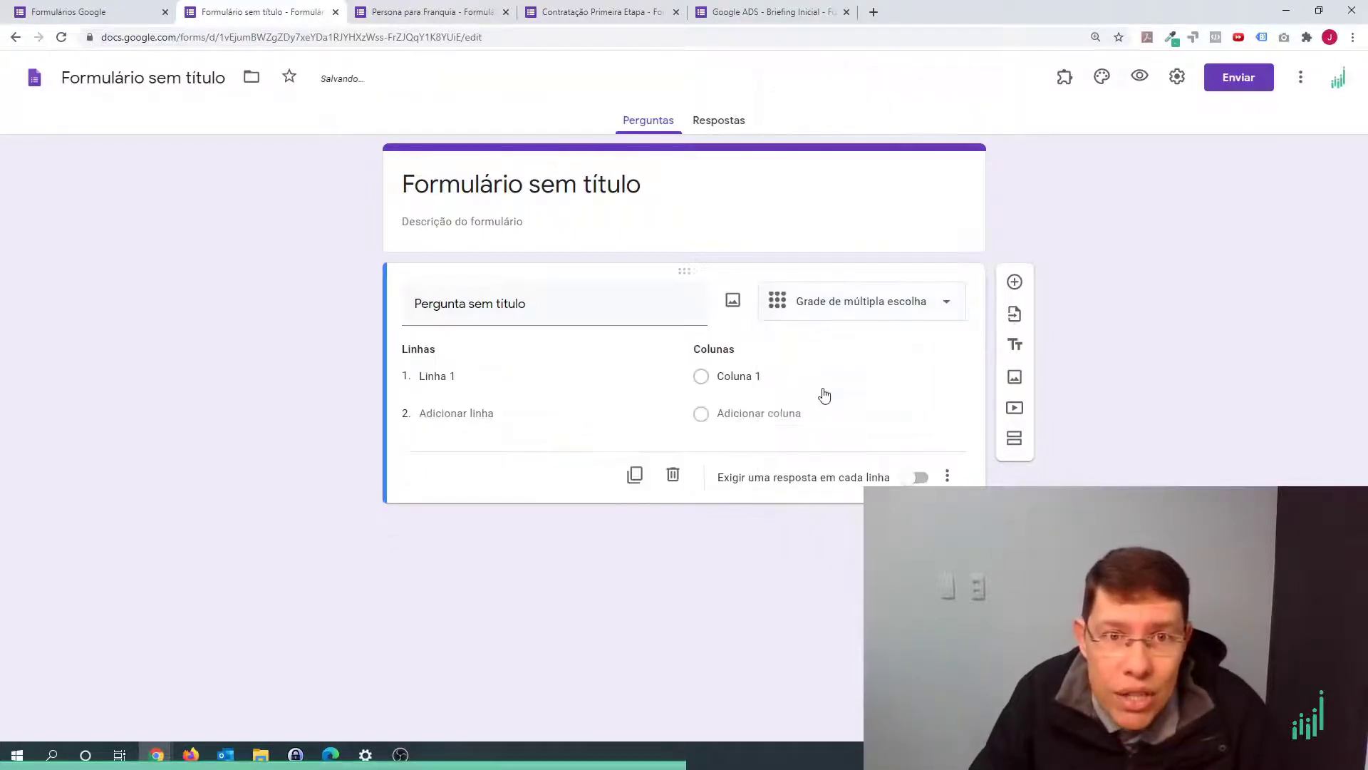
pyautogui.click(456, 376)
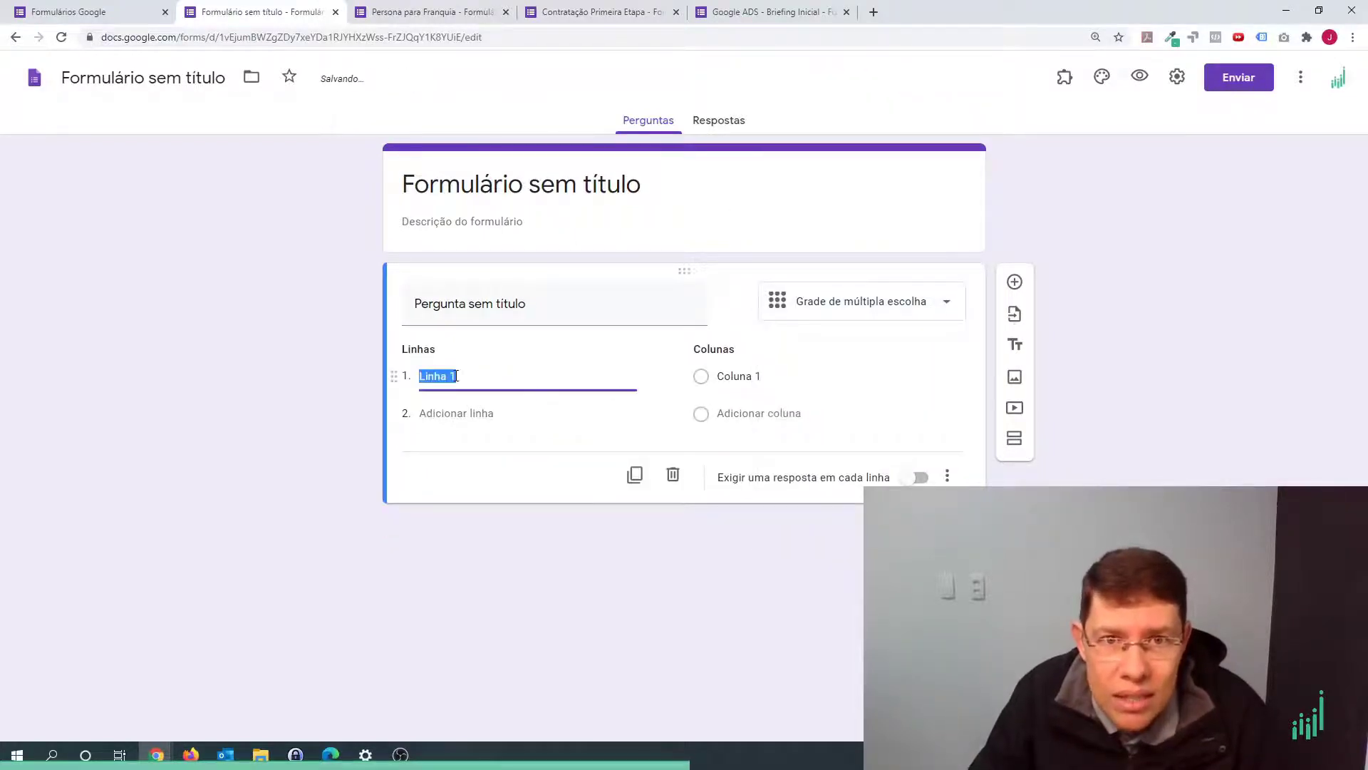
# - Set the untitled question's type to Grade da caixa de seleção and check the remaining question types
pyautogui.click(837, 311)
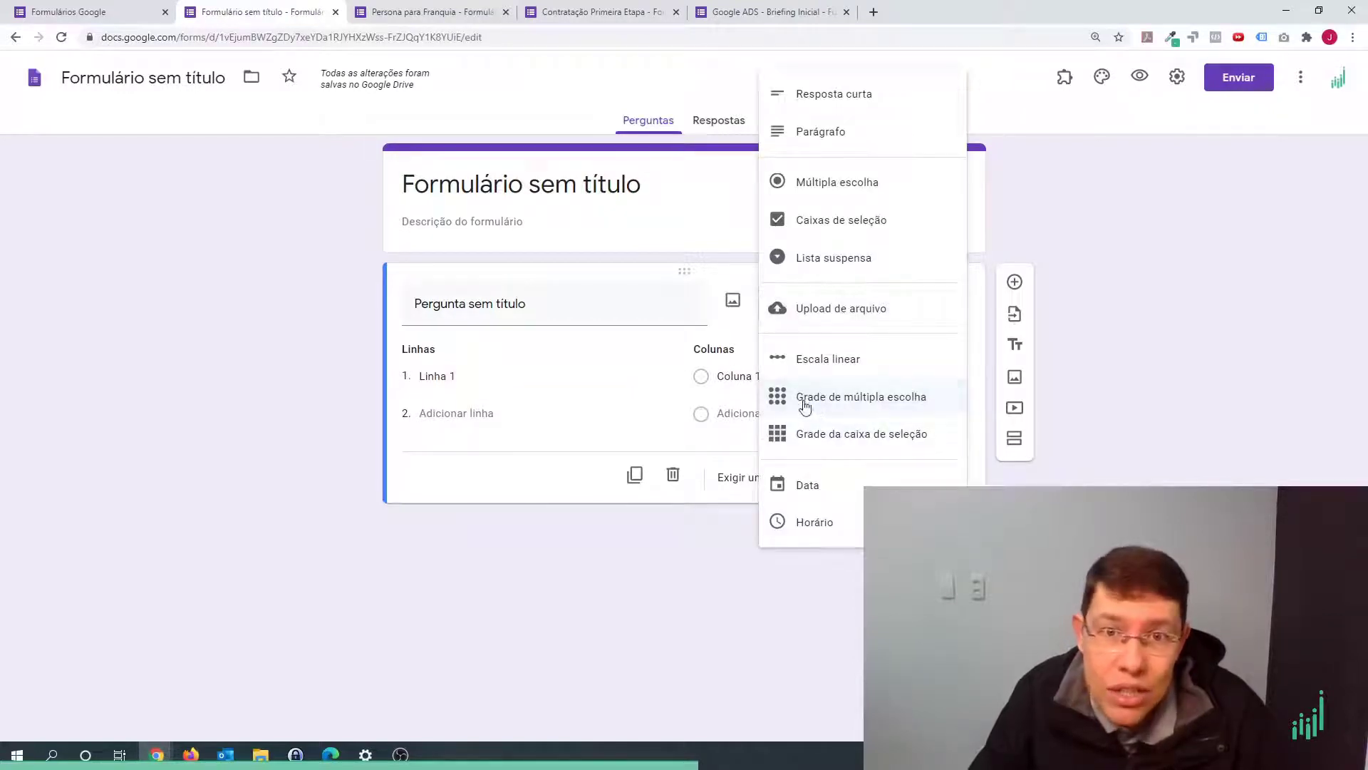
pyautogui.click(855, 434)
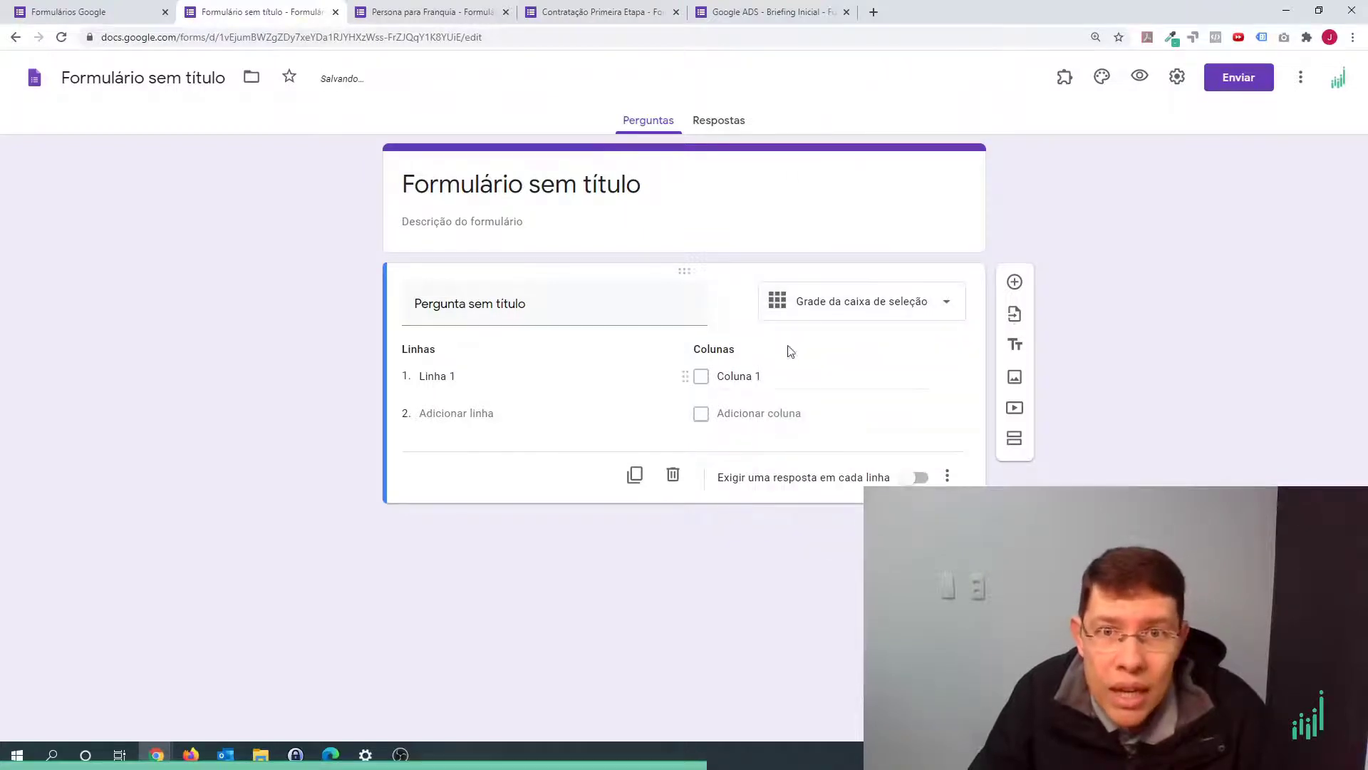
pyautogui.click(817, 312)
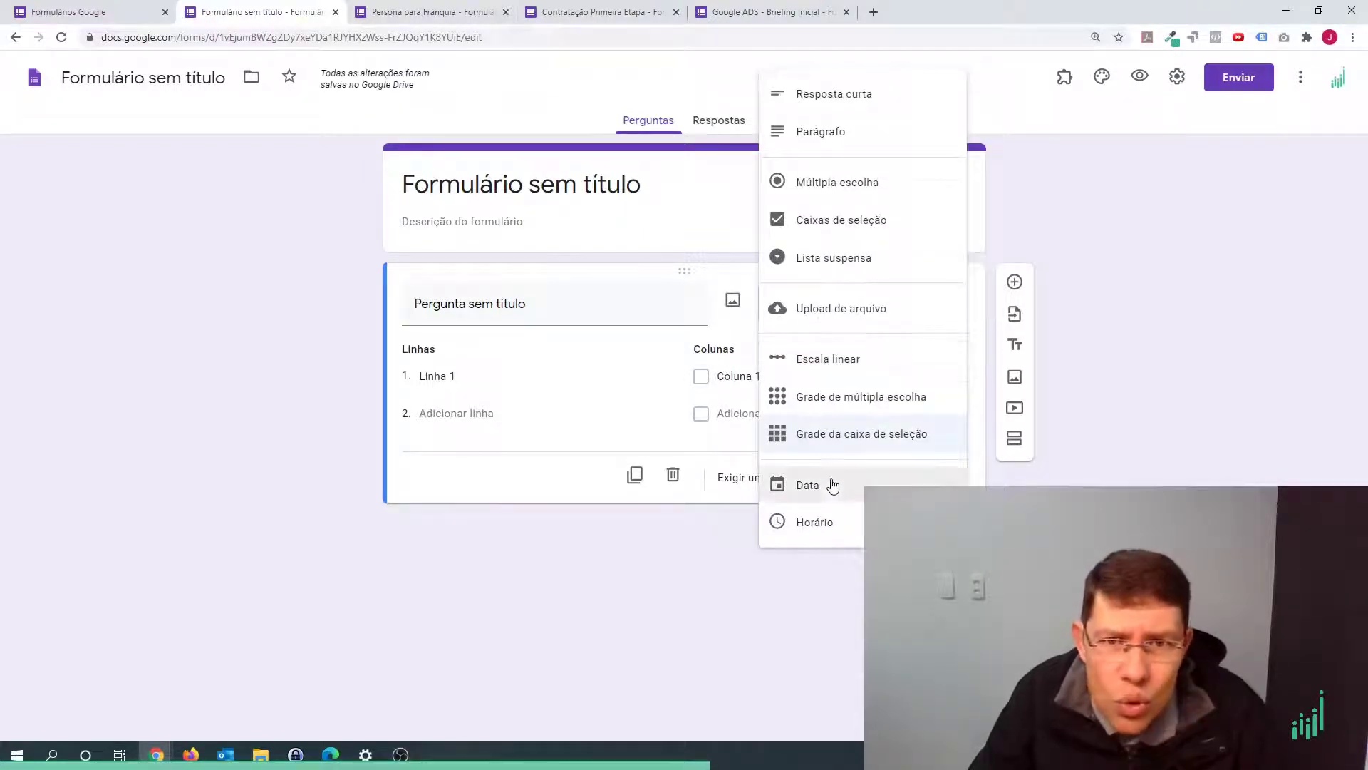
pyautogui.click(1155, 353)
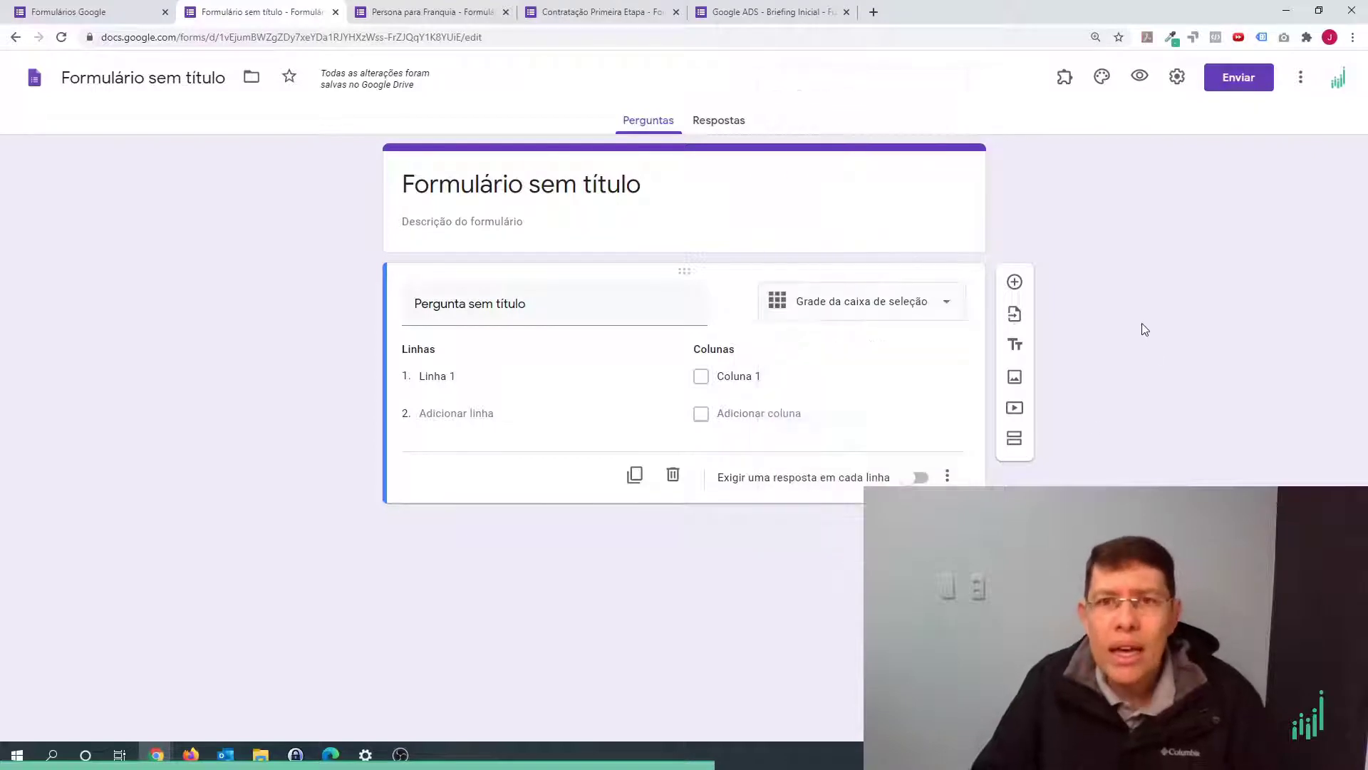
# - Add a second question below the checkbox grid question and delete it again
pyautogui.click(1015, 282)
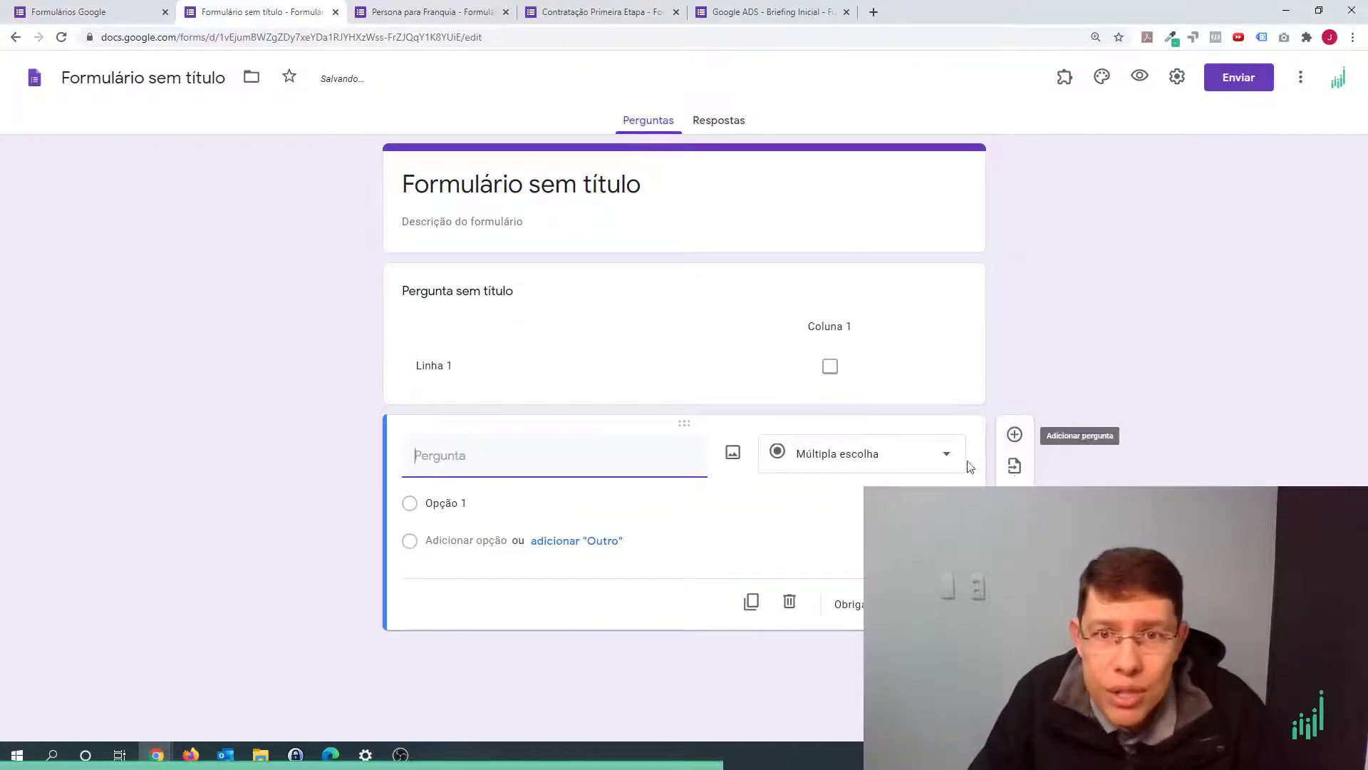
pyautogui.click(789, 602)
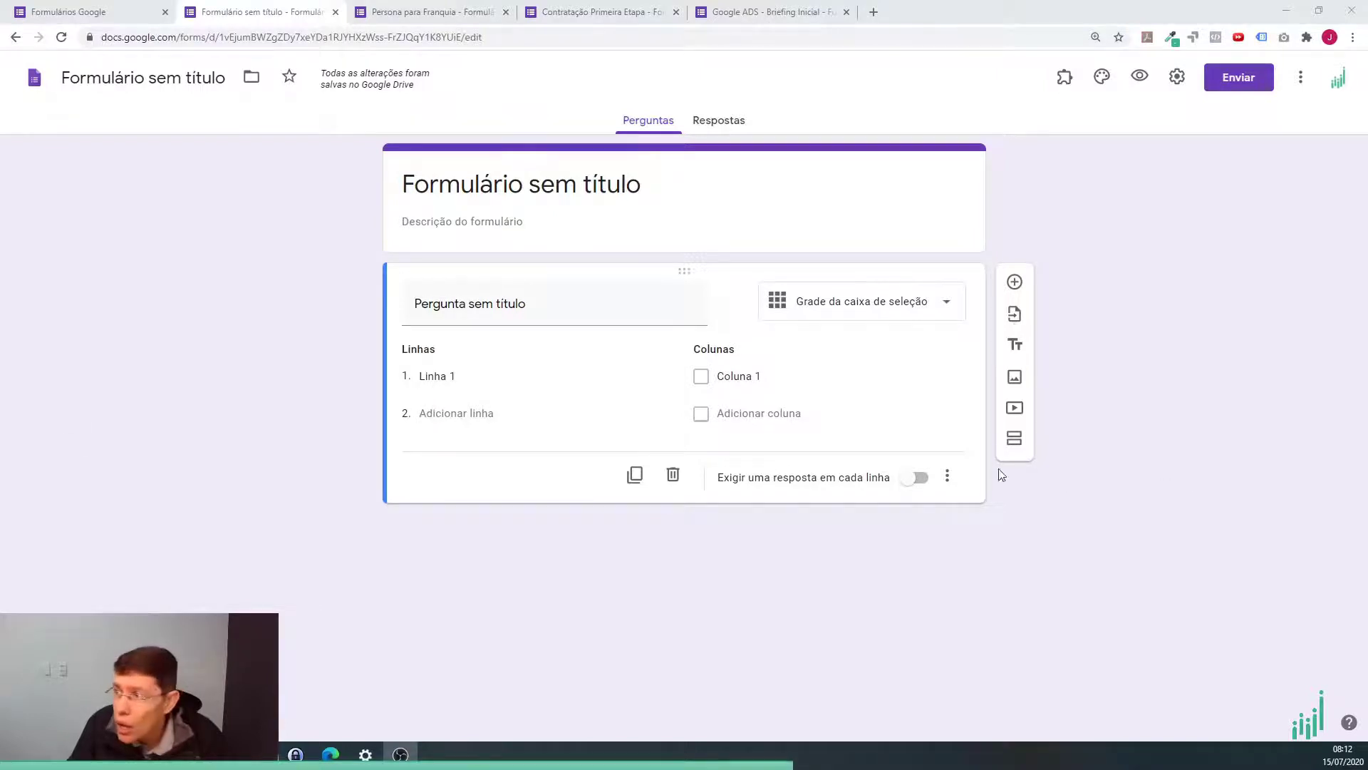
# - Show a description field on the checkbox grid question and check its other display and ordering options
pyautogui.click(948, 476)
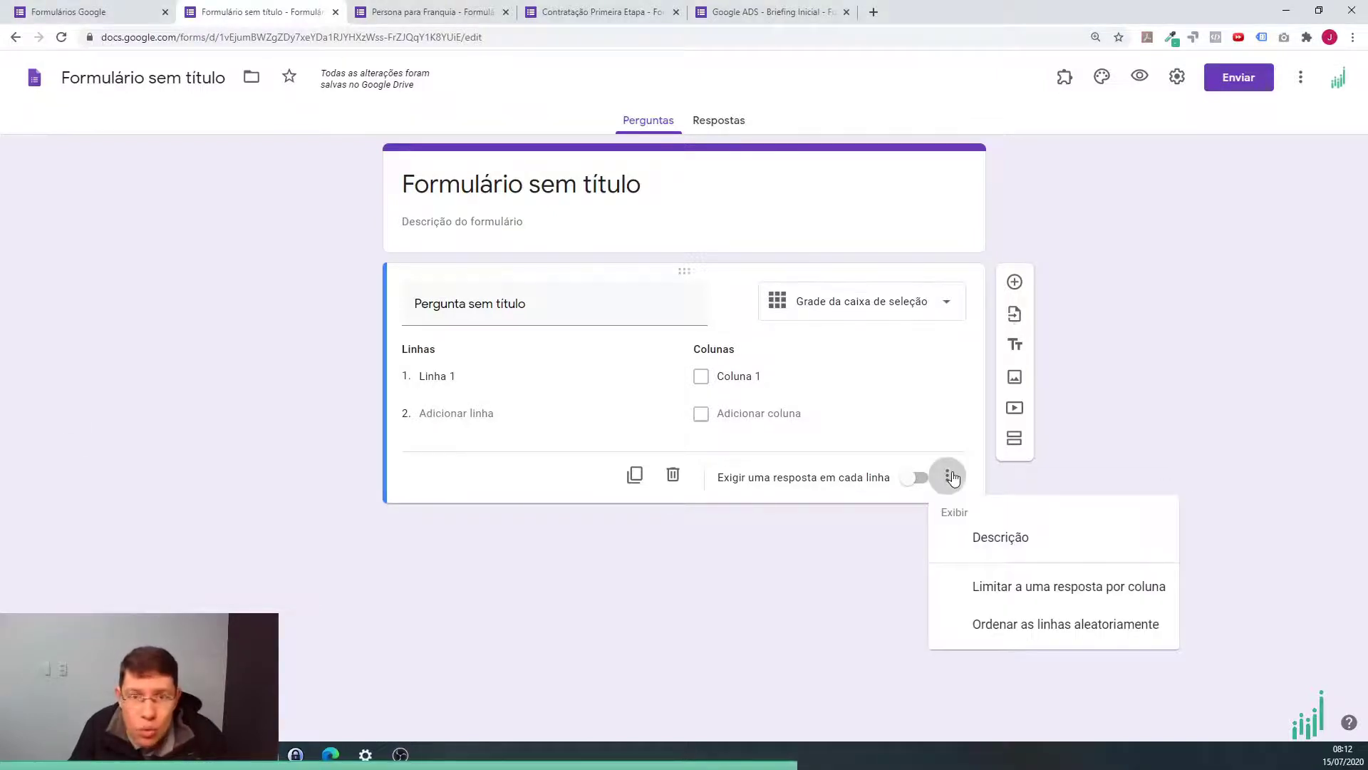
pyautogui.click(999, 547)
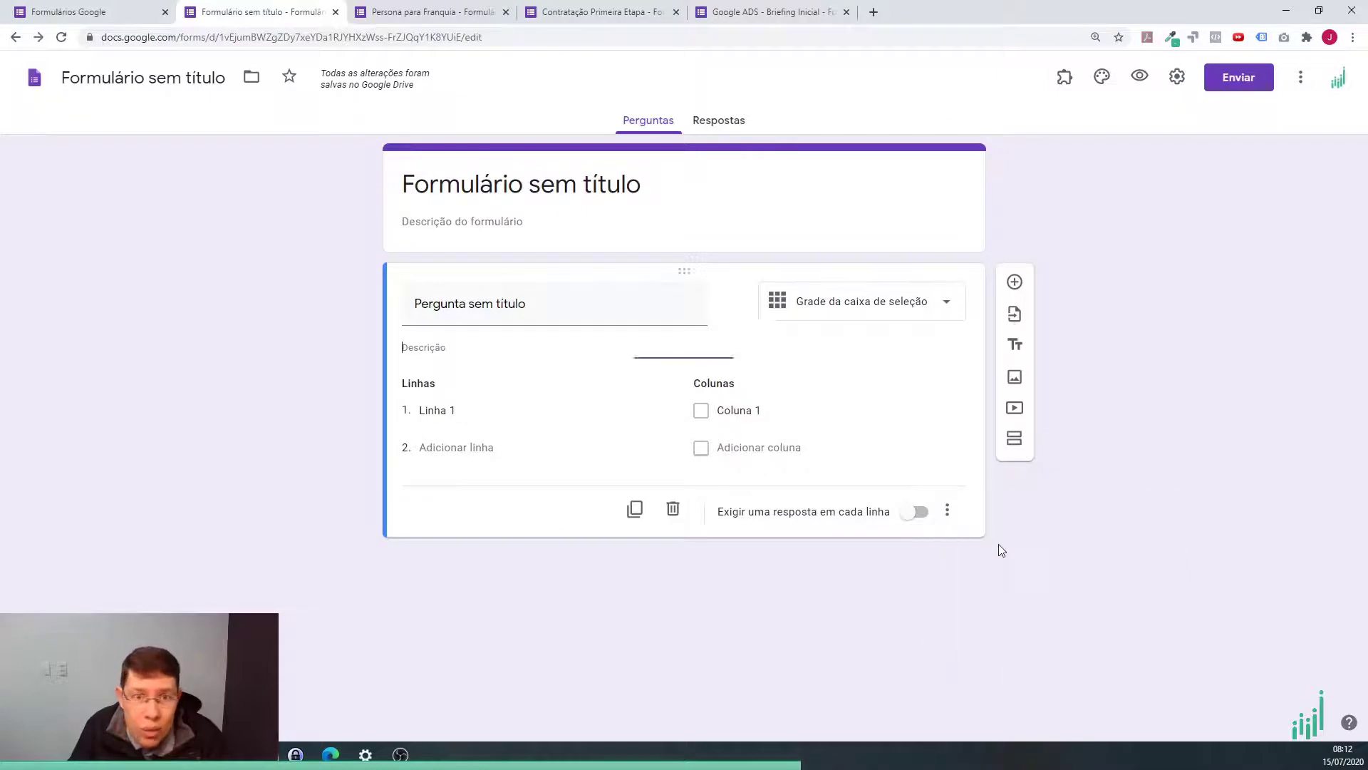
pyautogui.click(948, 510)
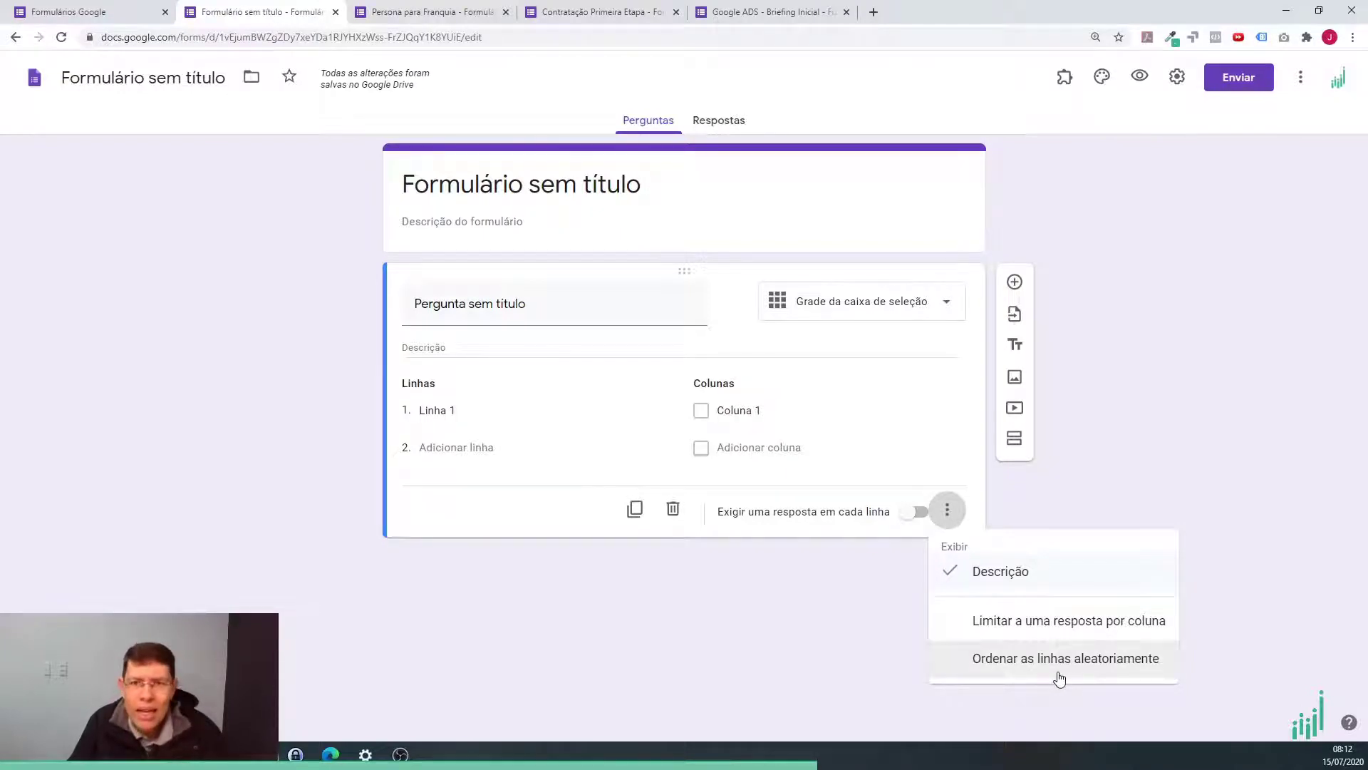
pyautogui.click(1102, 491)
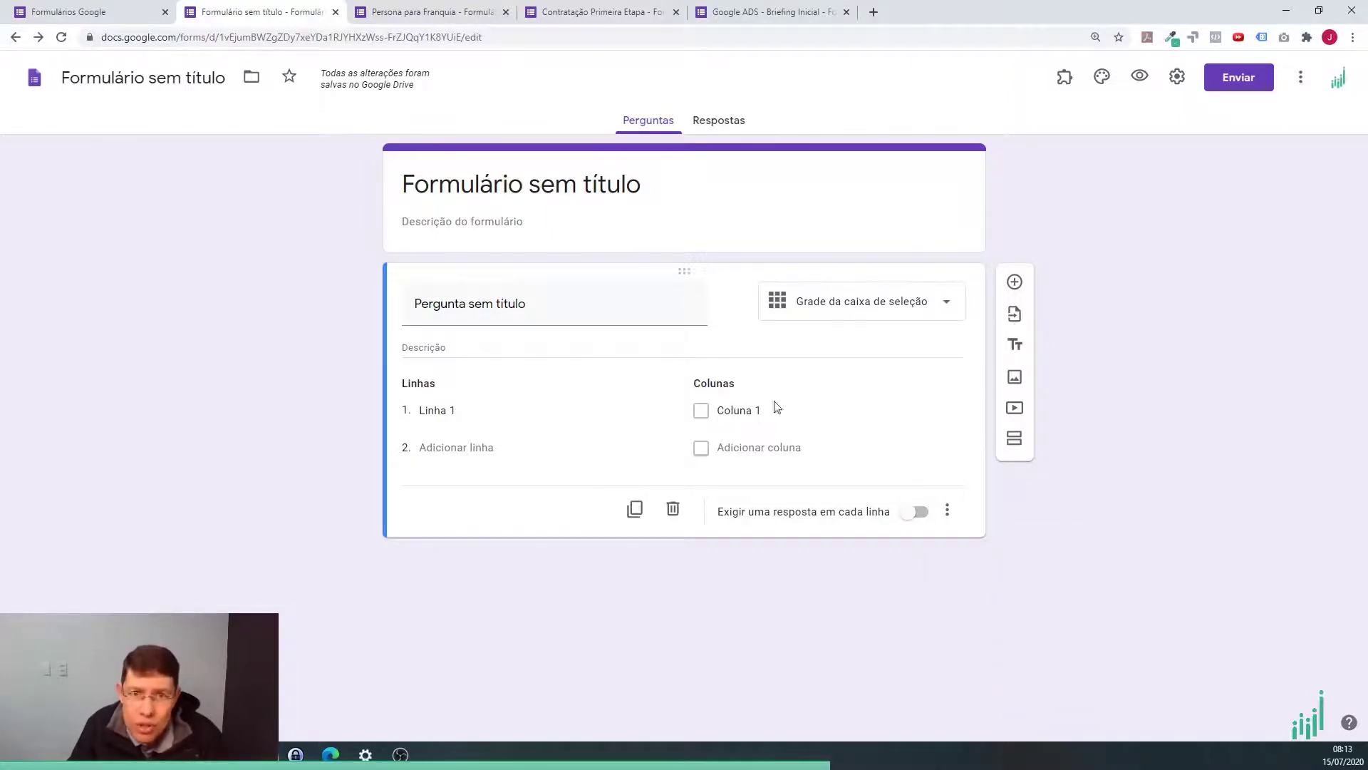
# - View the untitled form's responses page and return to its questions
pyautogui.click(705, 120)
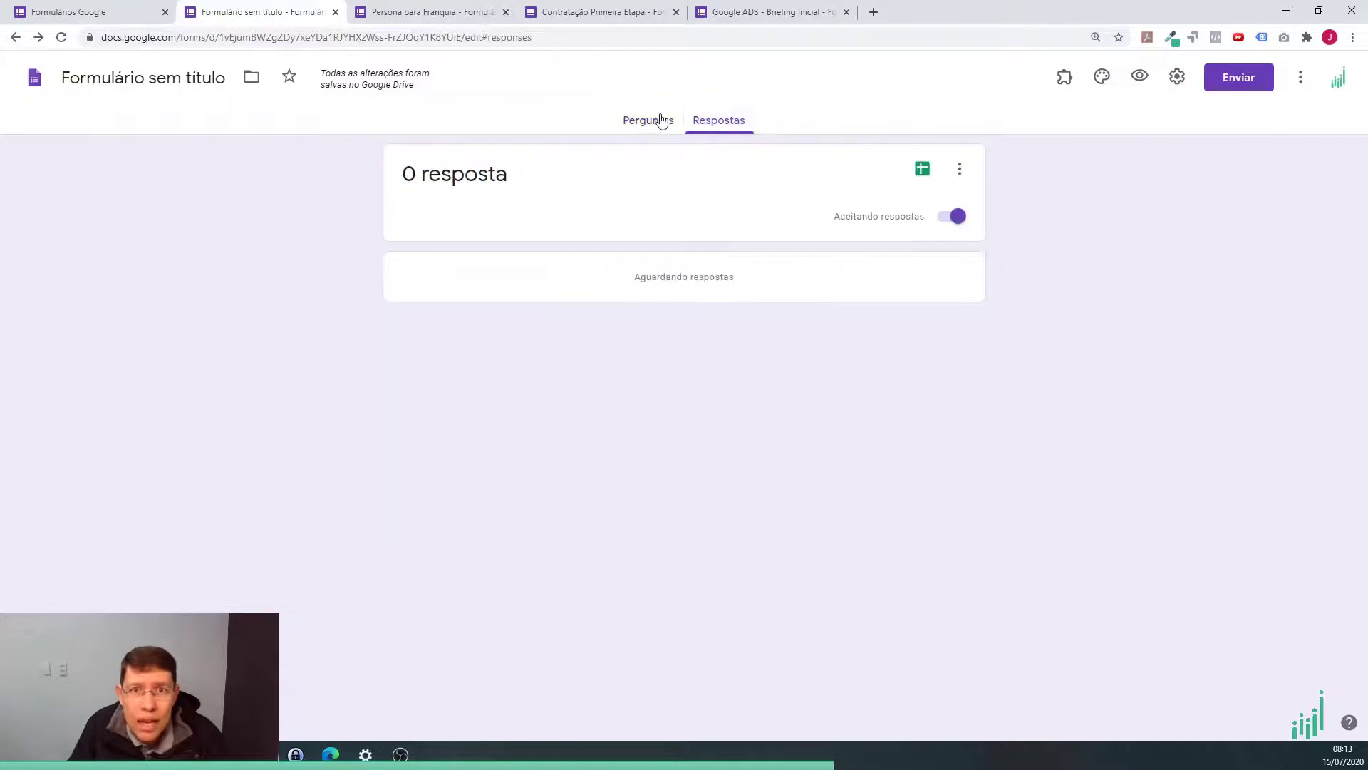
pyautogui.click(649, 120)
# - Open the responses summary of the Contratação Primeira Etapa form and examine the age distribution chart
pyautogui.click(393, 14)
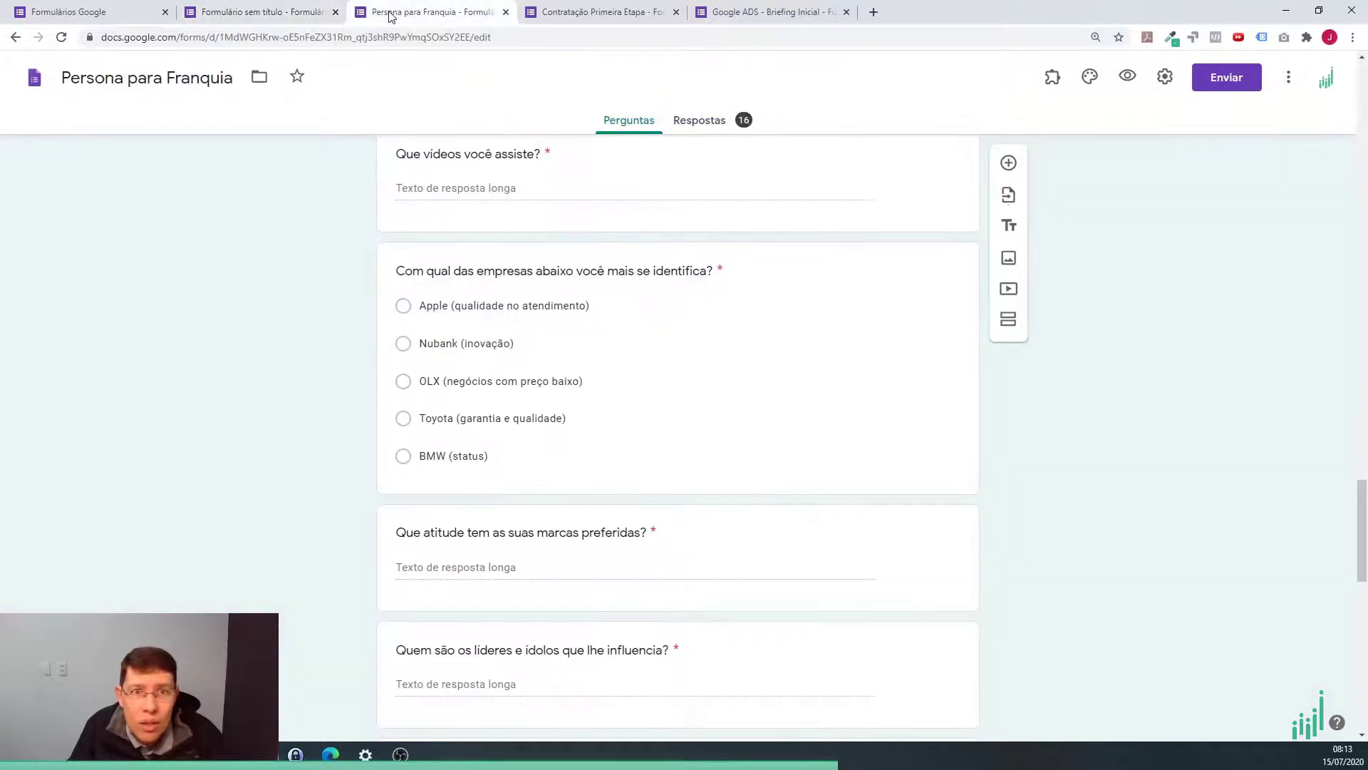
pyautogui.click(581, 16)
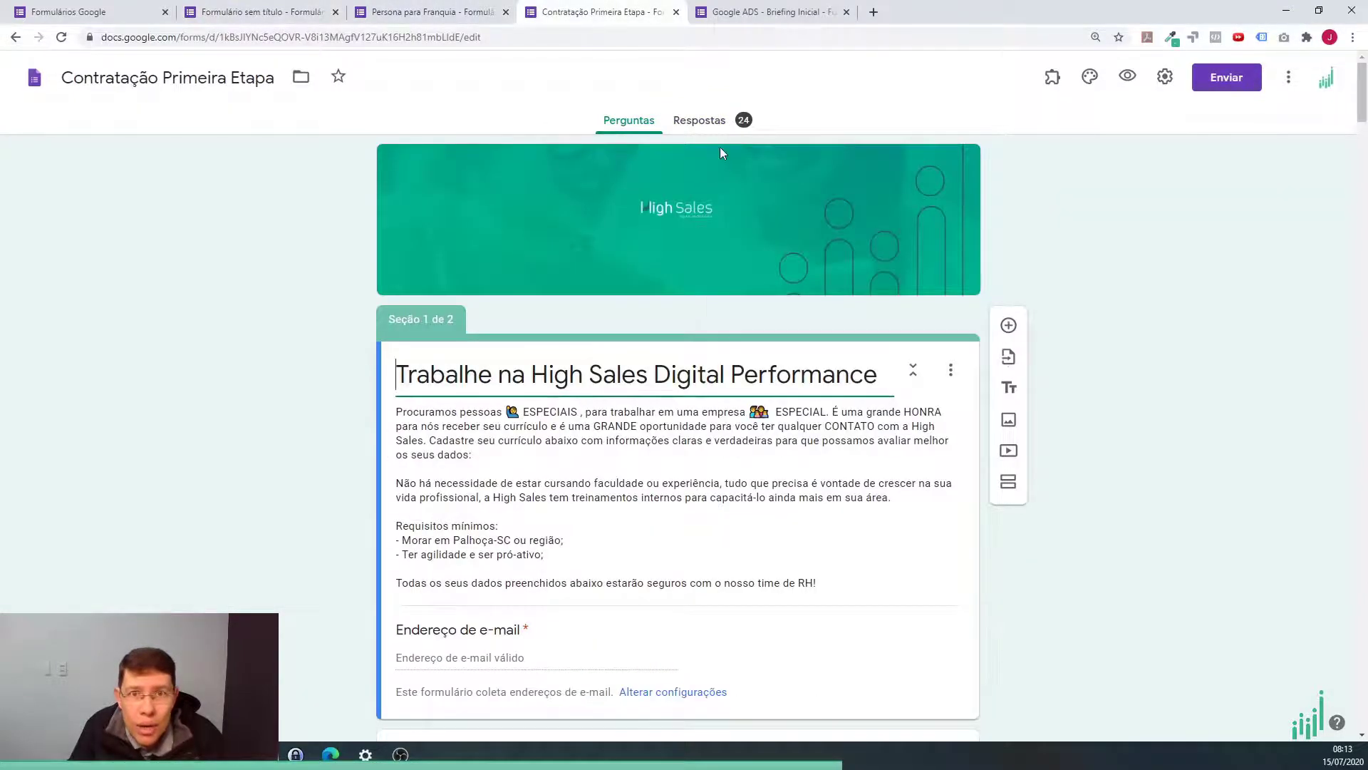
pyautogui.click(699, 130)
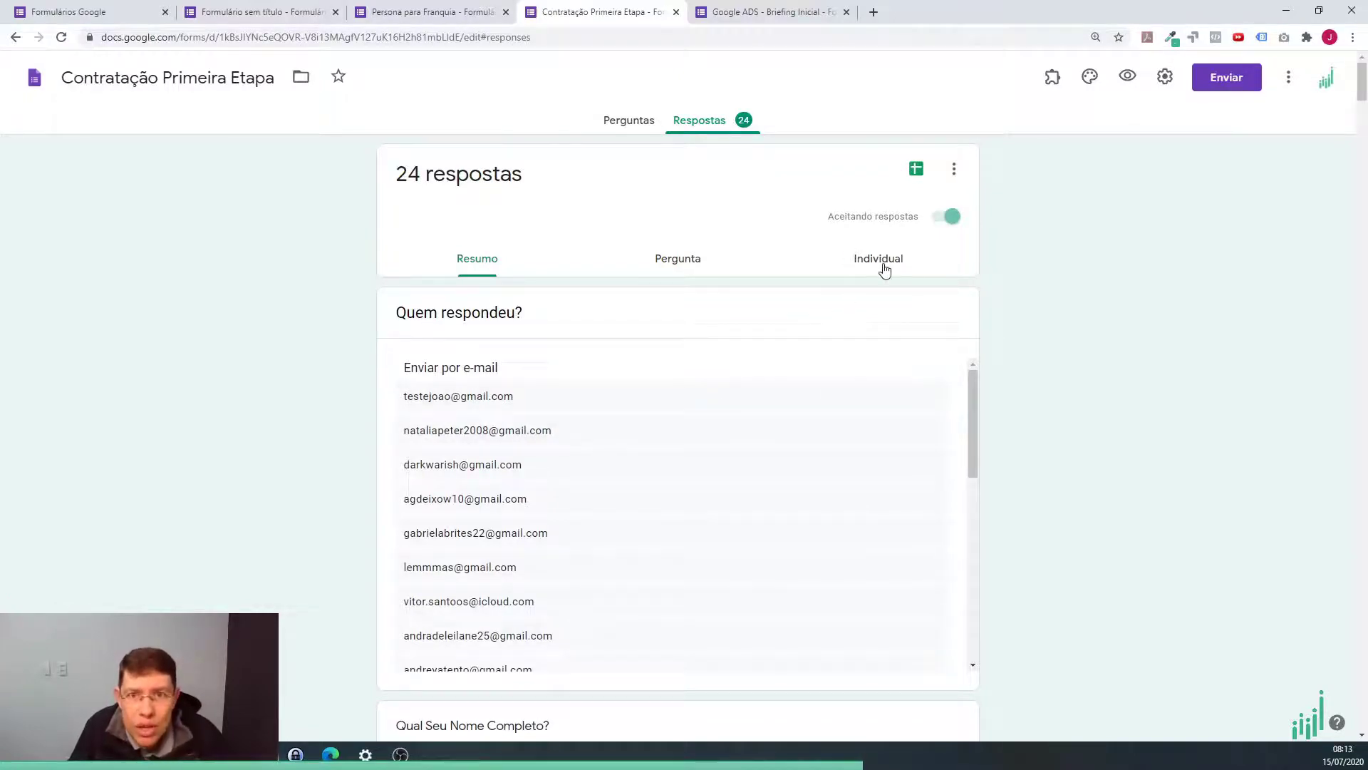
pyautogui.scroll(-10, 869, 283)
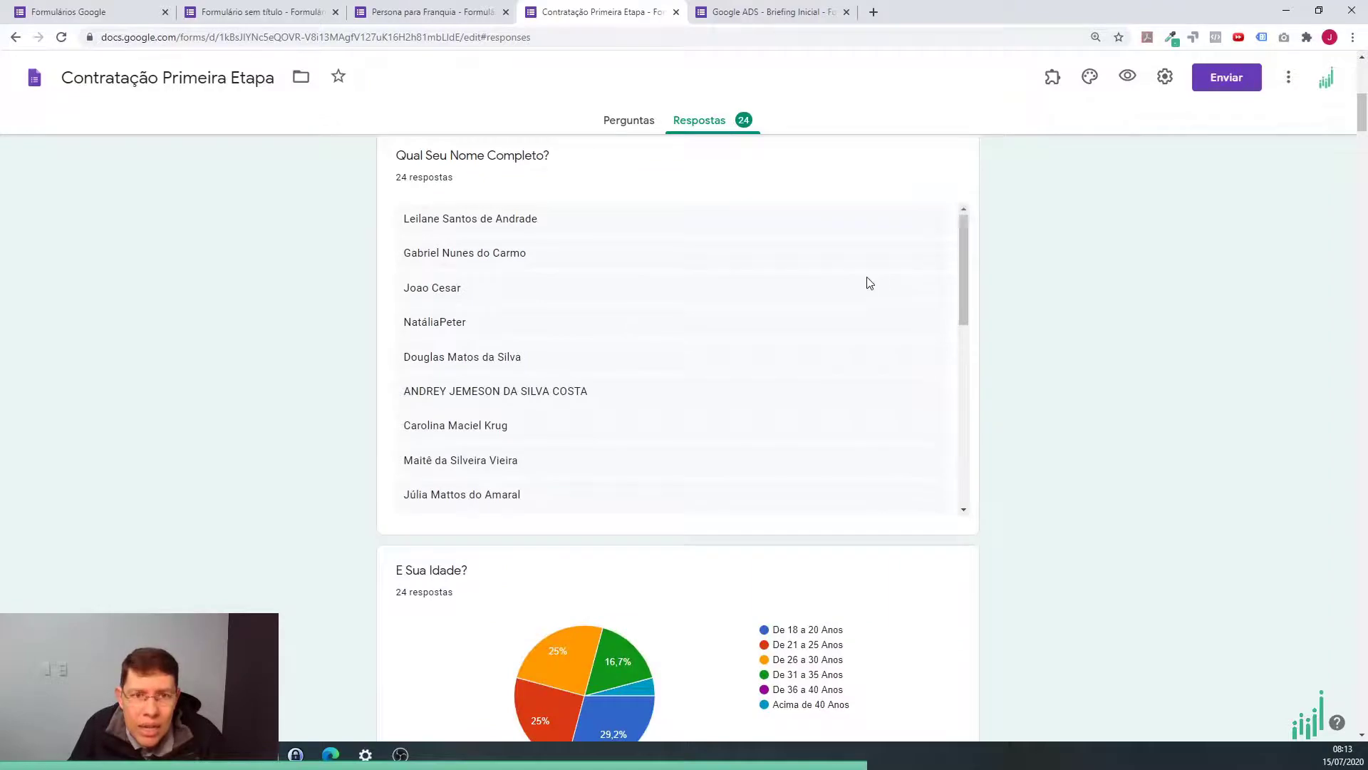
pyautogui.scroll(-7, 1160, 382)
pyautogui.scroll(4, 1133, 388)
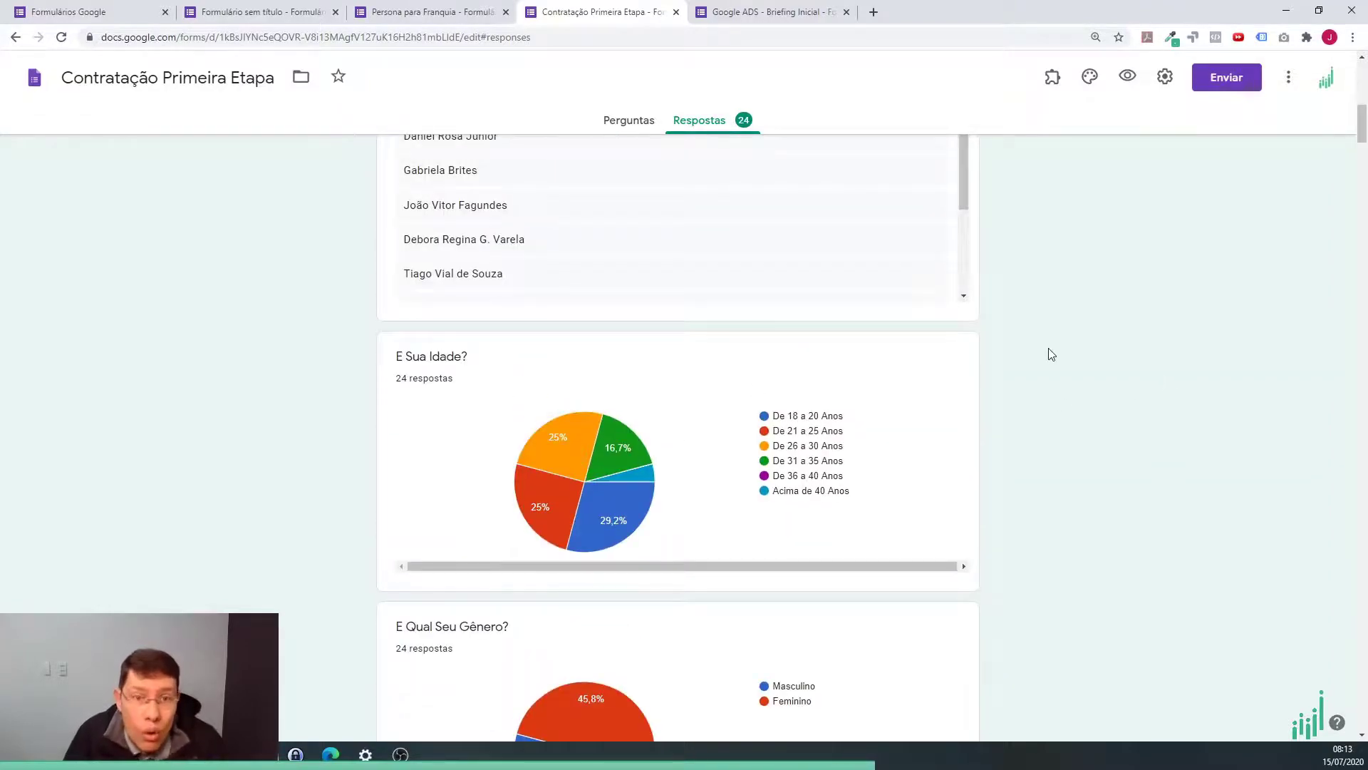
pyautogui.moveTo(625, 518)
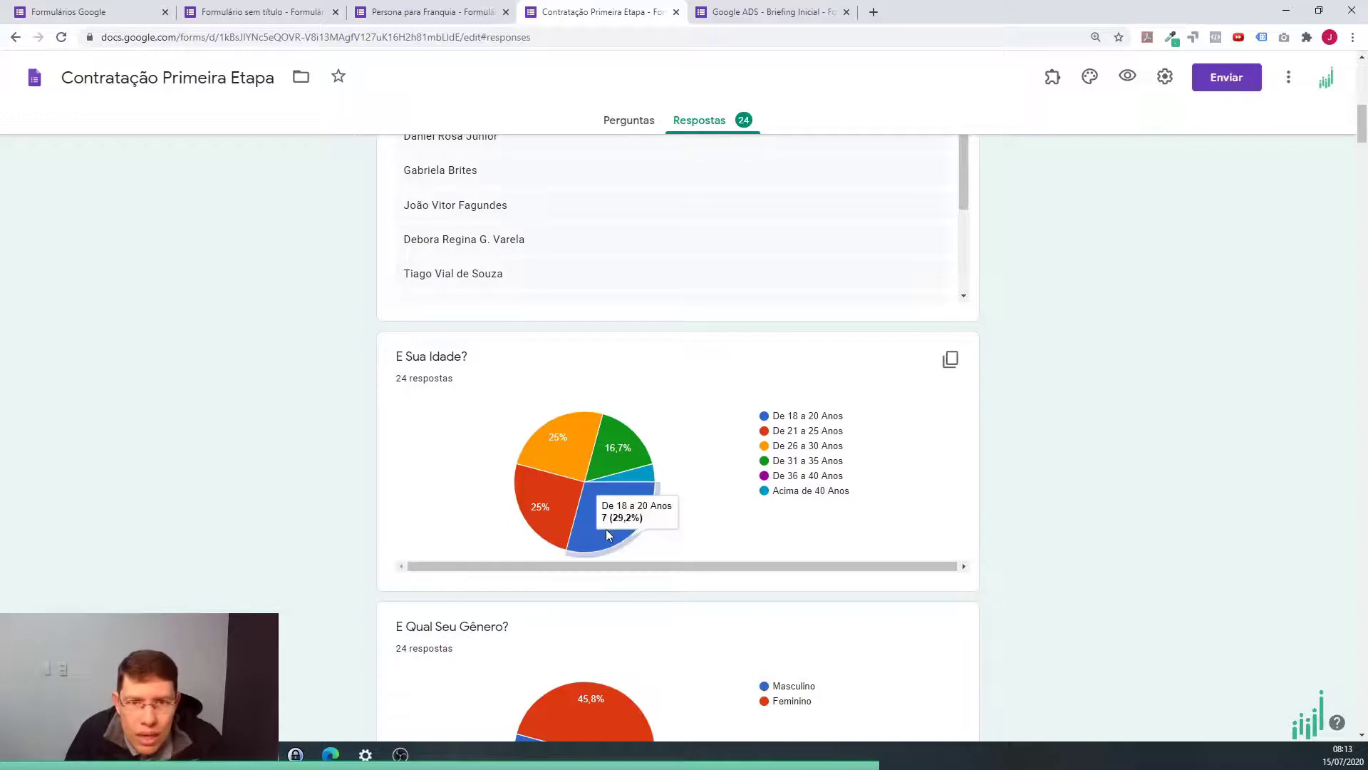
pyautogui.moveTo(543, 529)
pyautogui.moveTo(558, 458)
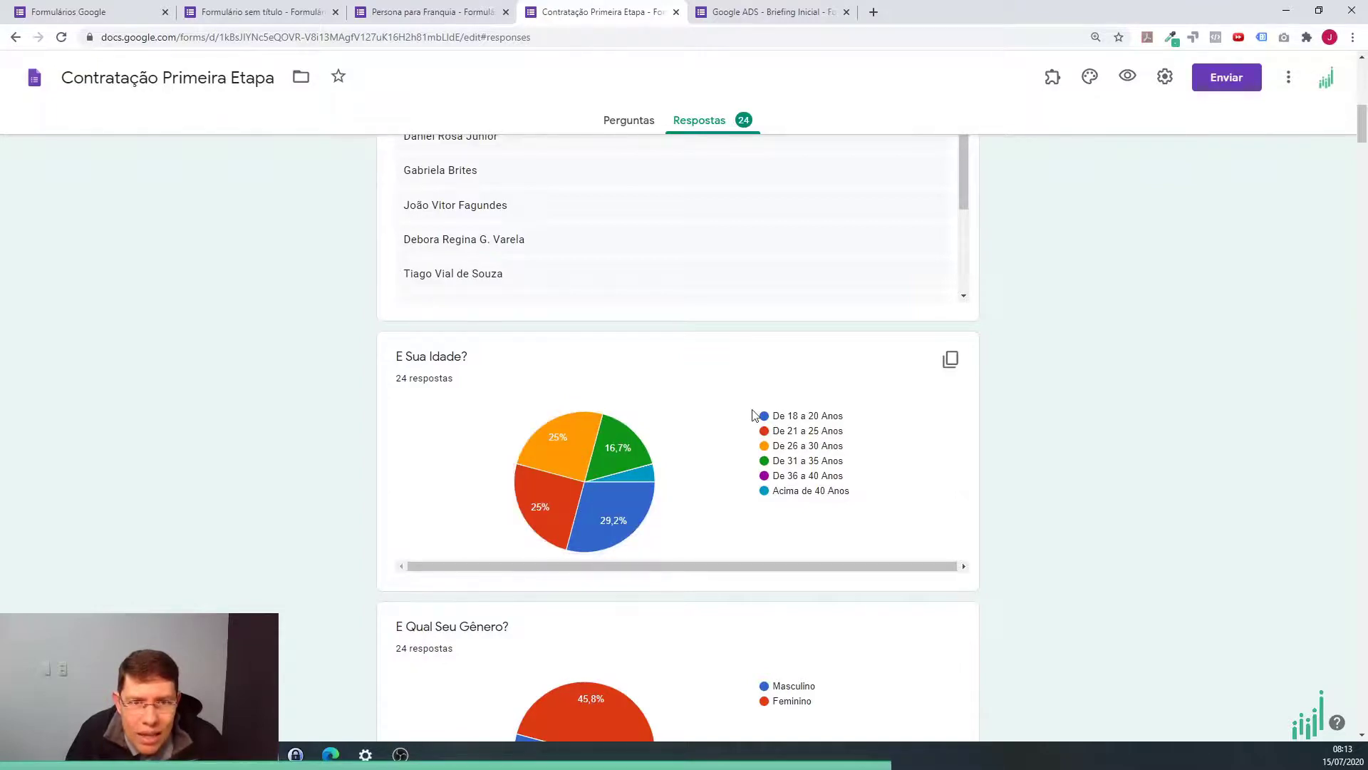
# - Examine the gender chart and the remaining answers in the response summary
pyautogui.scroll(-4, 755, 417)
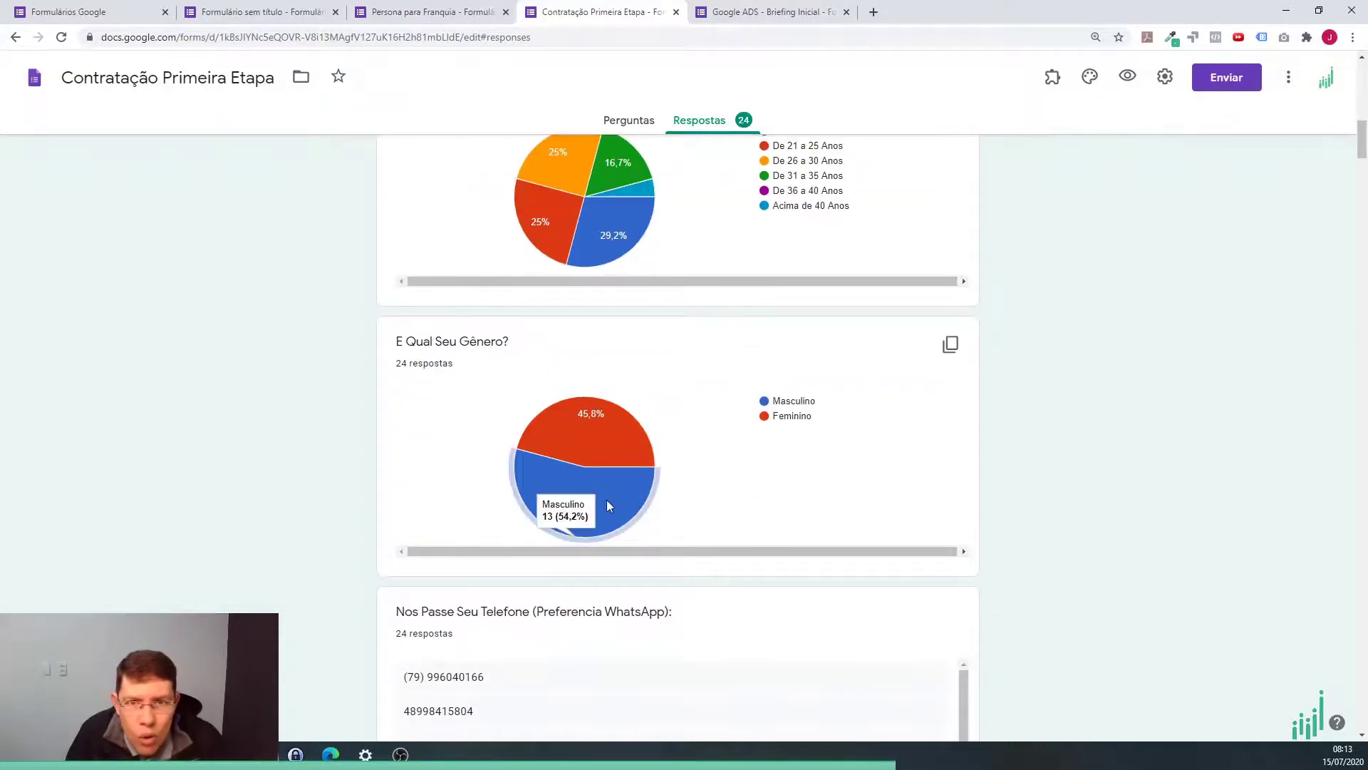
pyautogui.scroll(-20, 784, 432)
pyautogui.scroll(-5, 781, 438)
pyautogui.scroll(20, 785, 437)
pyautogui.scroll(15, 785, 441)
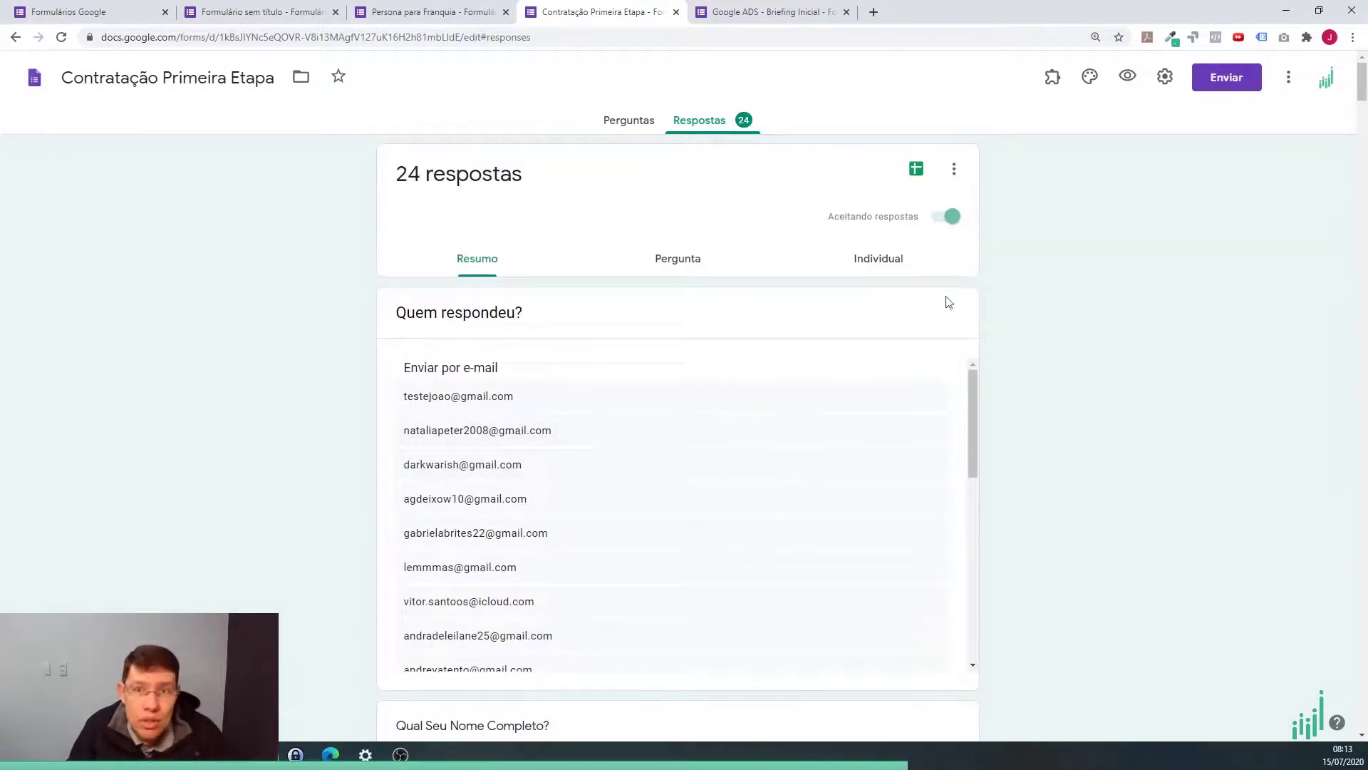
# - Check the additional options for managing the collected responses of the Contratação Primeira Etapa form
pyautogui.click(954, 169)
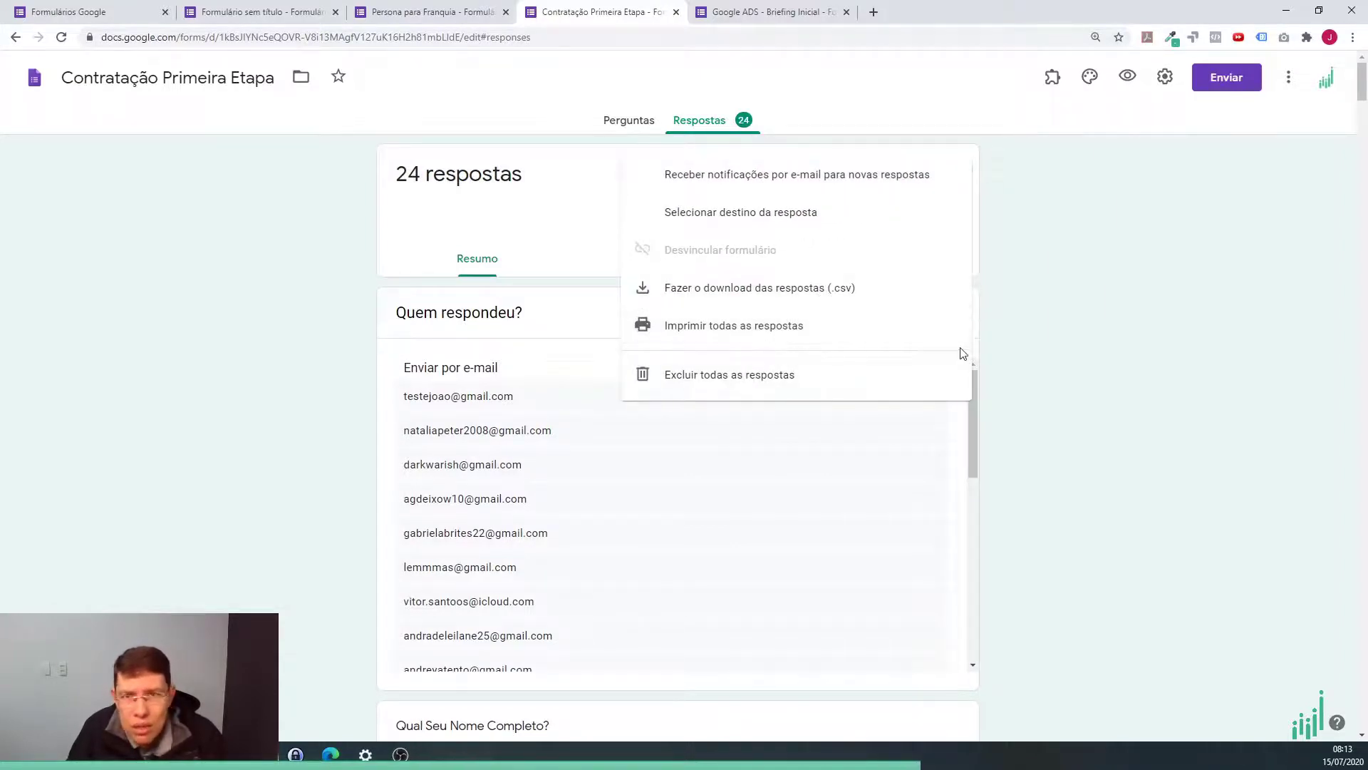
pyautogui.click(1127, 355)
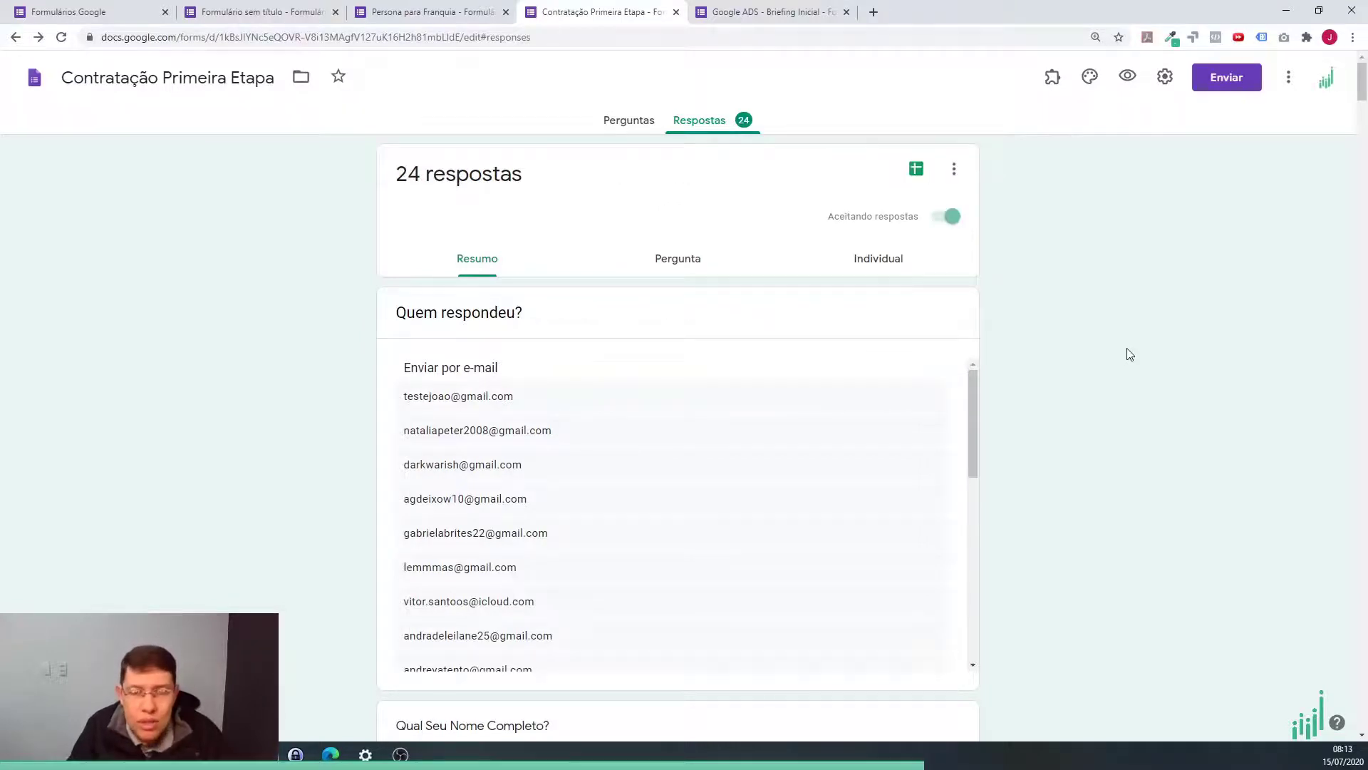
pyautogui.click(625, 129)
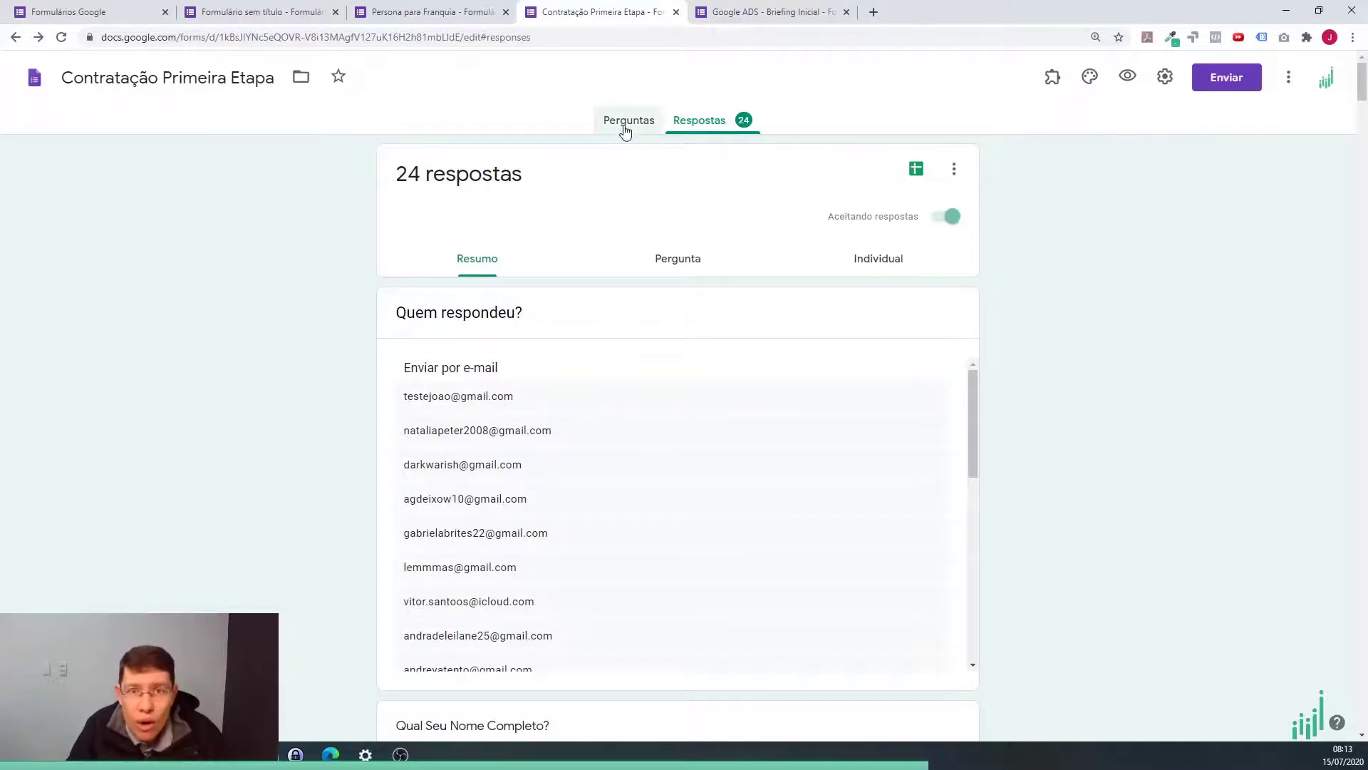
# - Return to the untitled form, show its theme options and preview the form as respondents see it
pyautogui.click(390, 14)
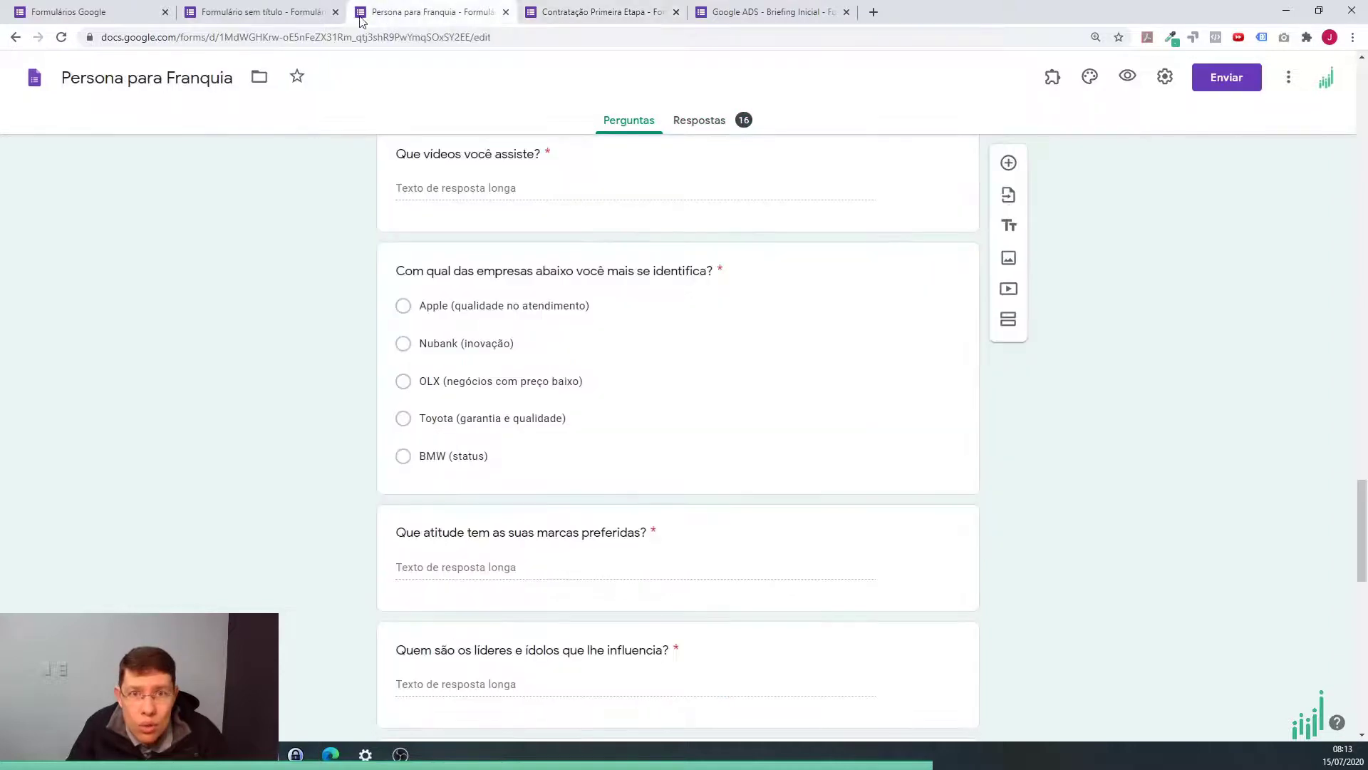
pyautogui.click(285, 18)
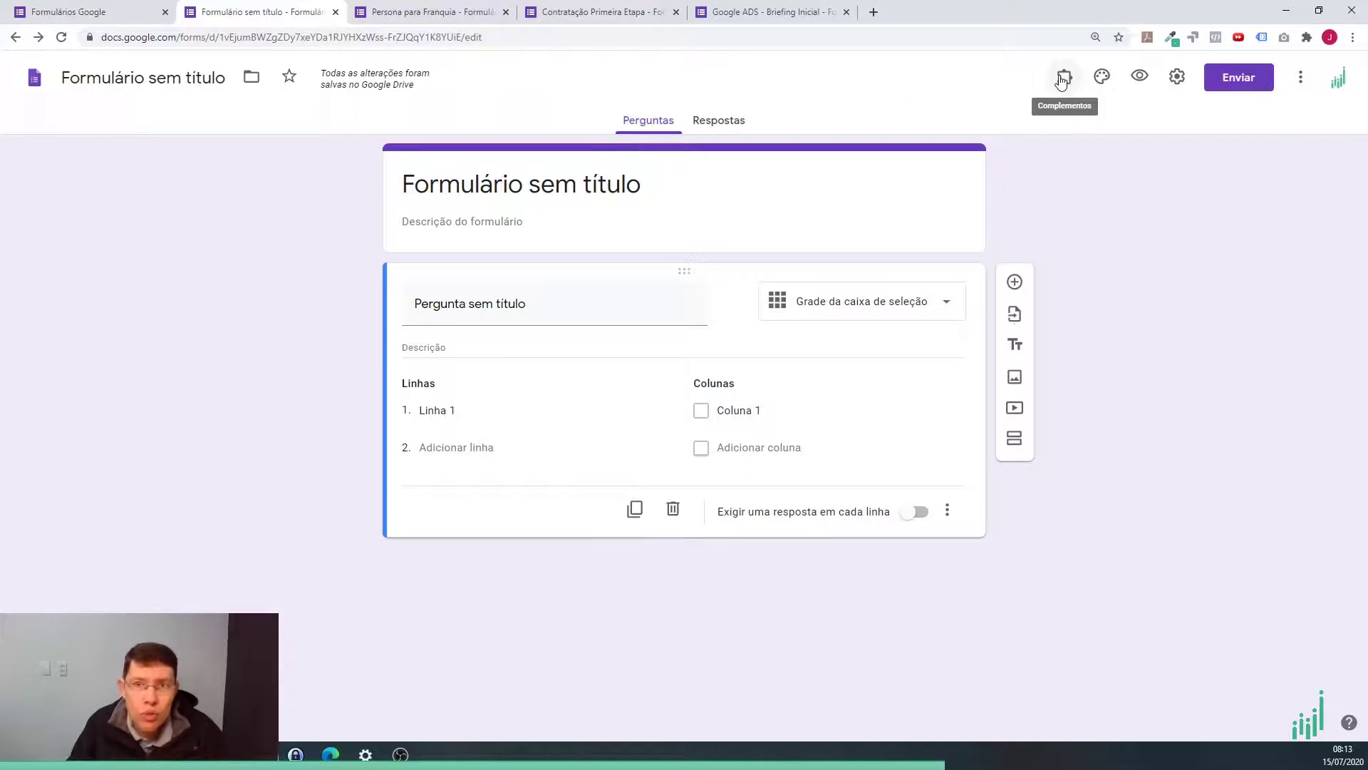
pyautogui.click(1101, 79)
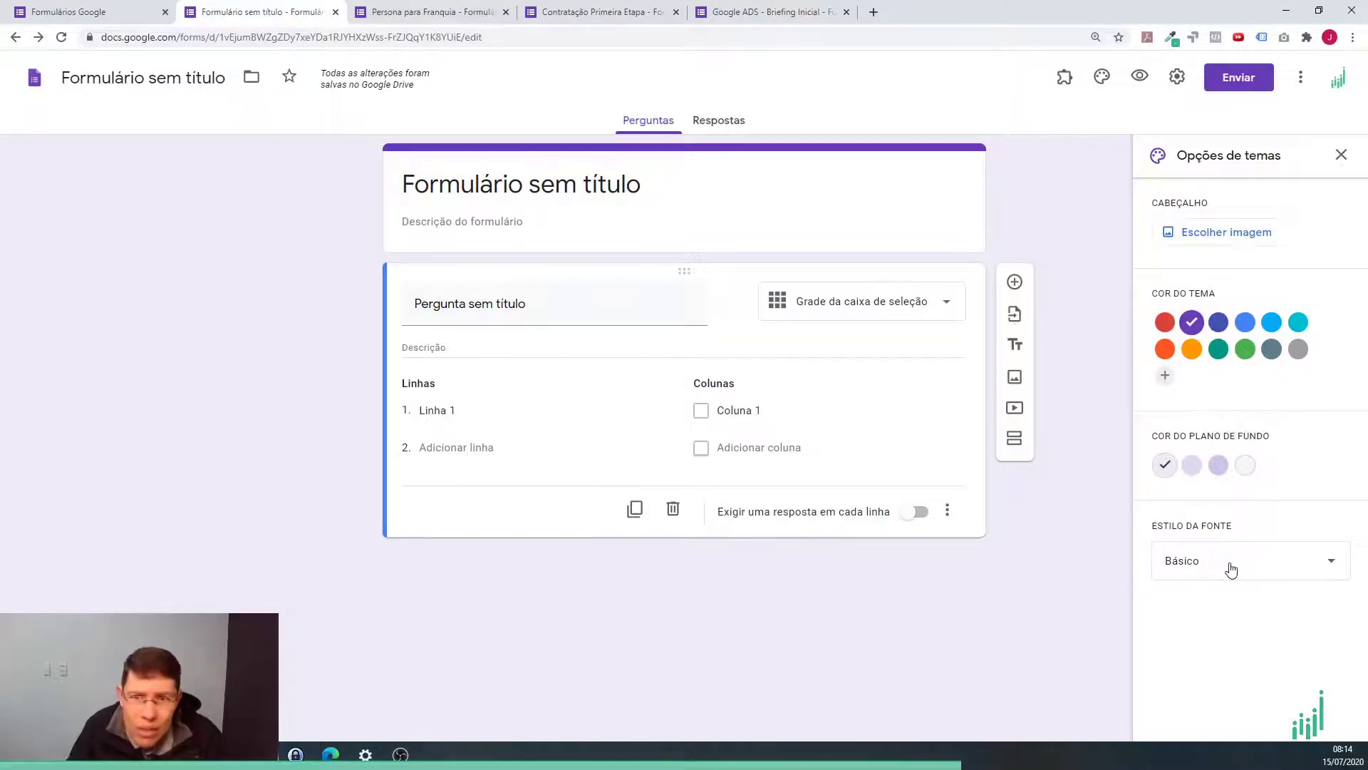
pyautogui.click(1142, 81)
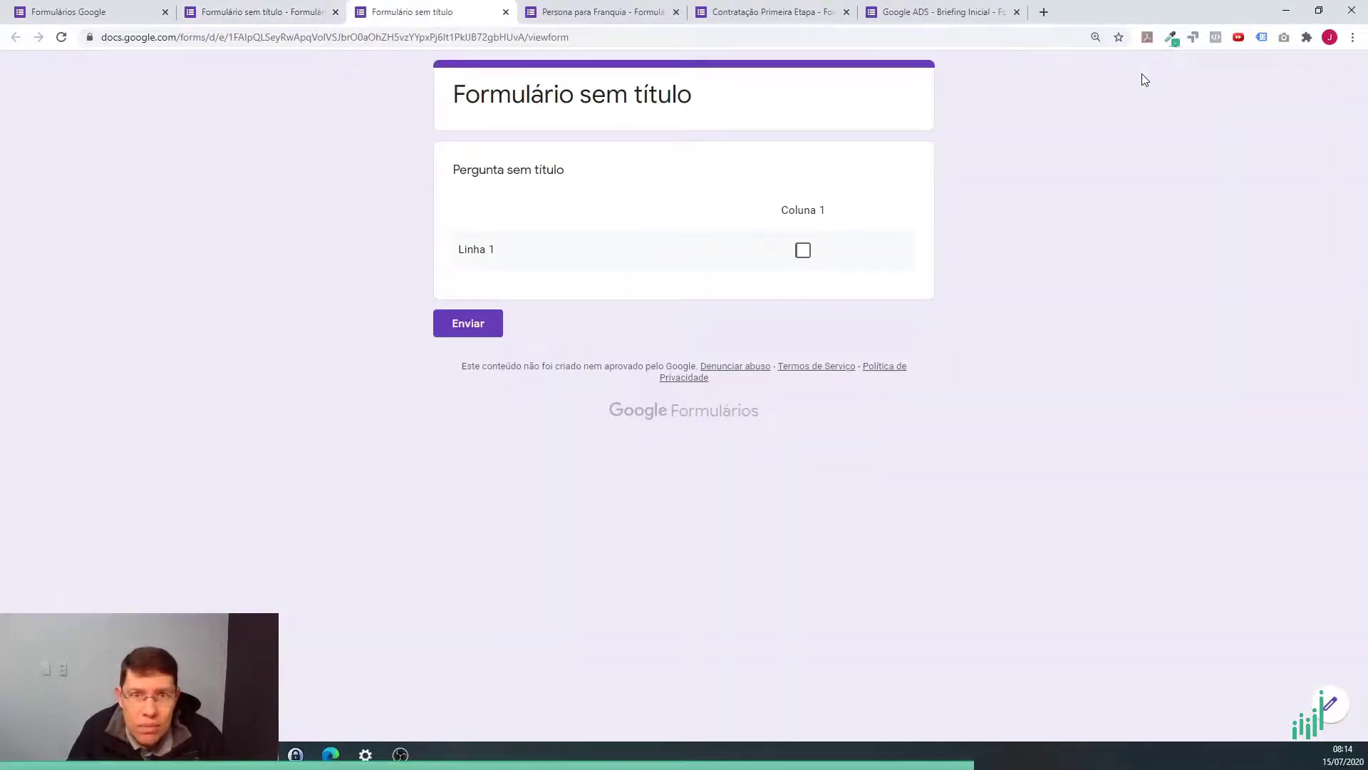
pyautogui.click(288, 18)
# - In the general form settings, enable e-mail collection, response receipts set to Sempre, the one-response limit, and summary charts for participants
pyautogui.click(1175, 84)
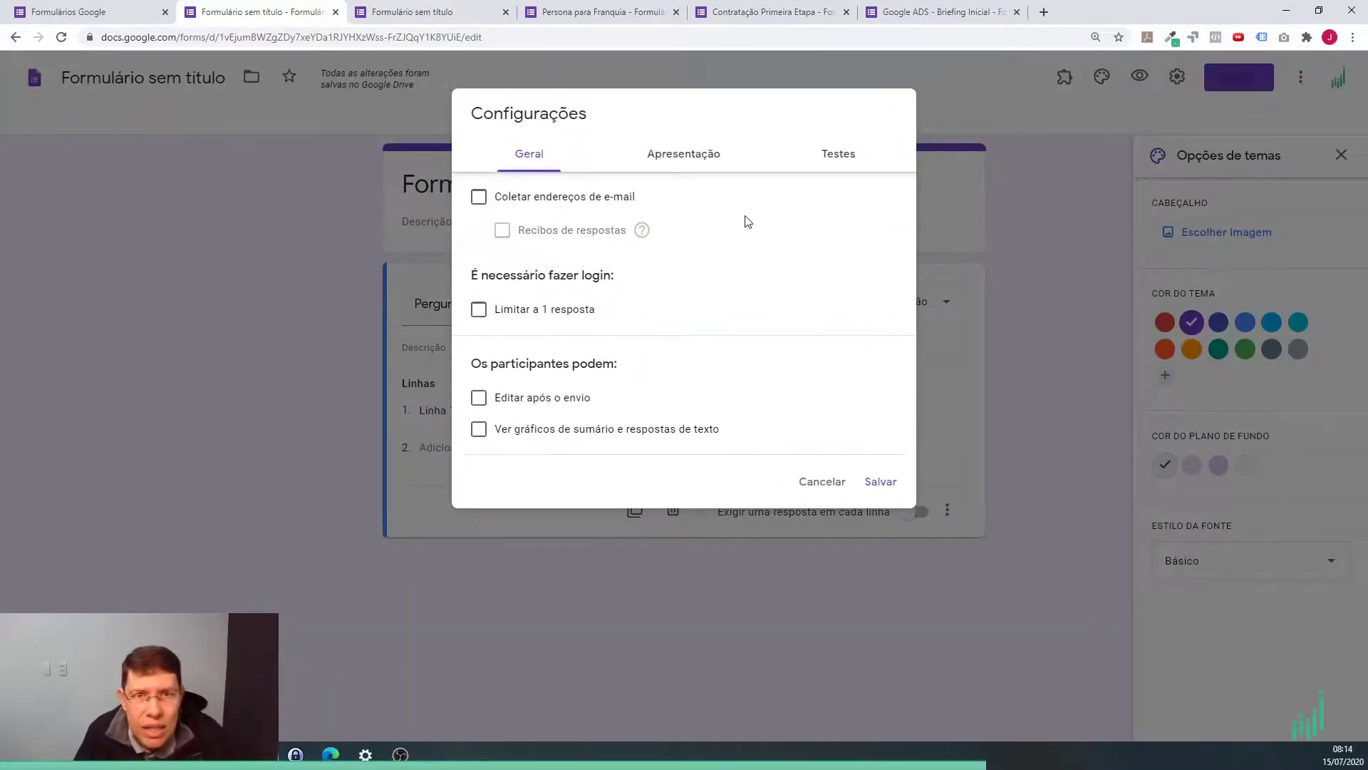
pyautogui.click(563, 199)
pyautogui.click(572, 229)
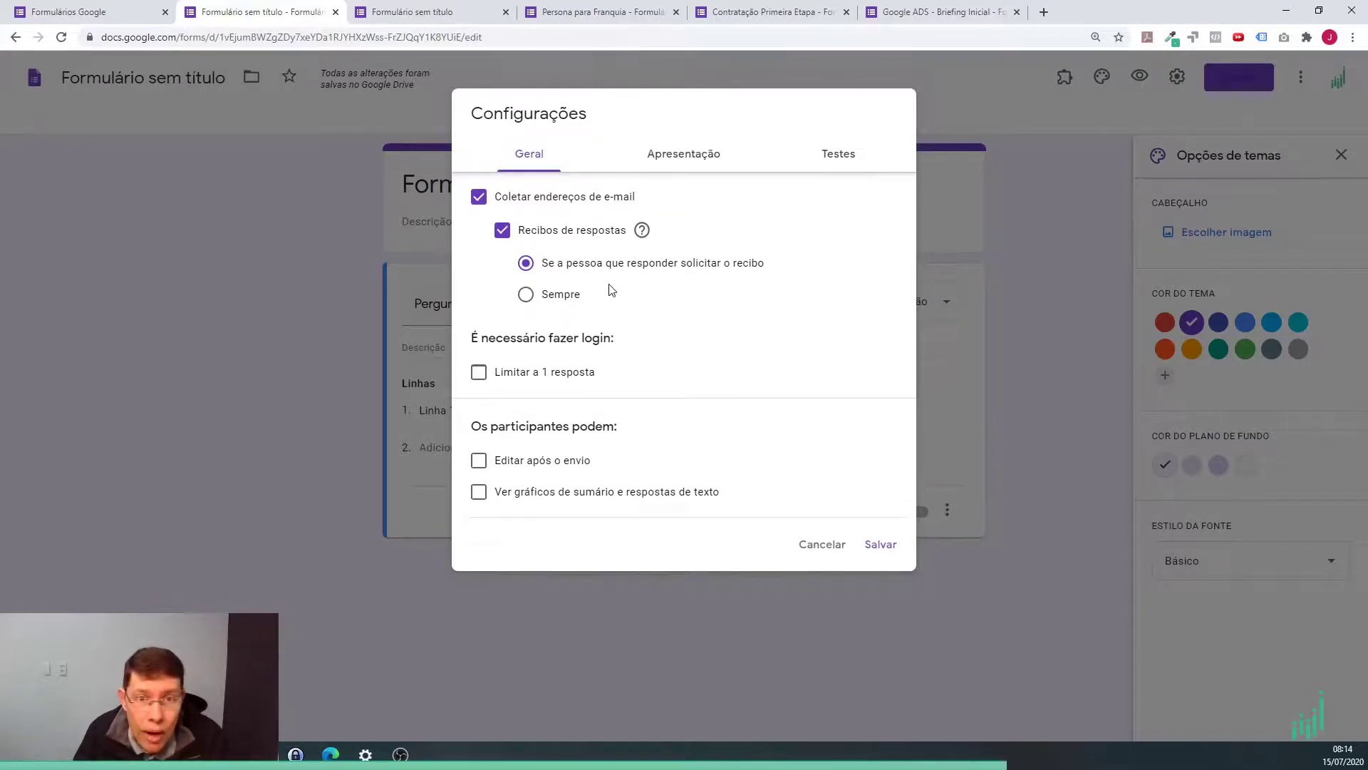
pyautogui.click(558, 294)
pyautogui.click(563, 374)
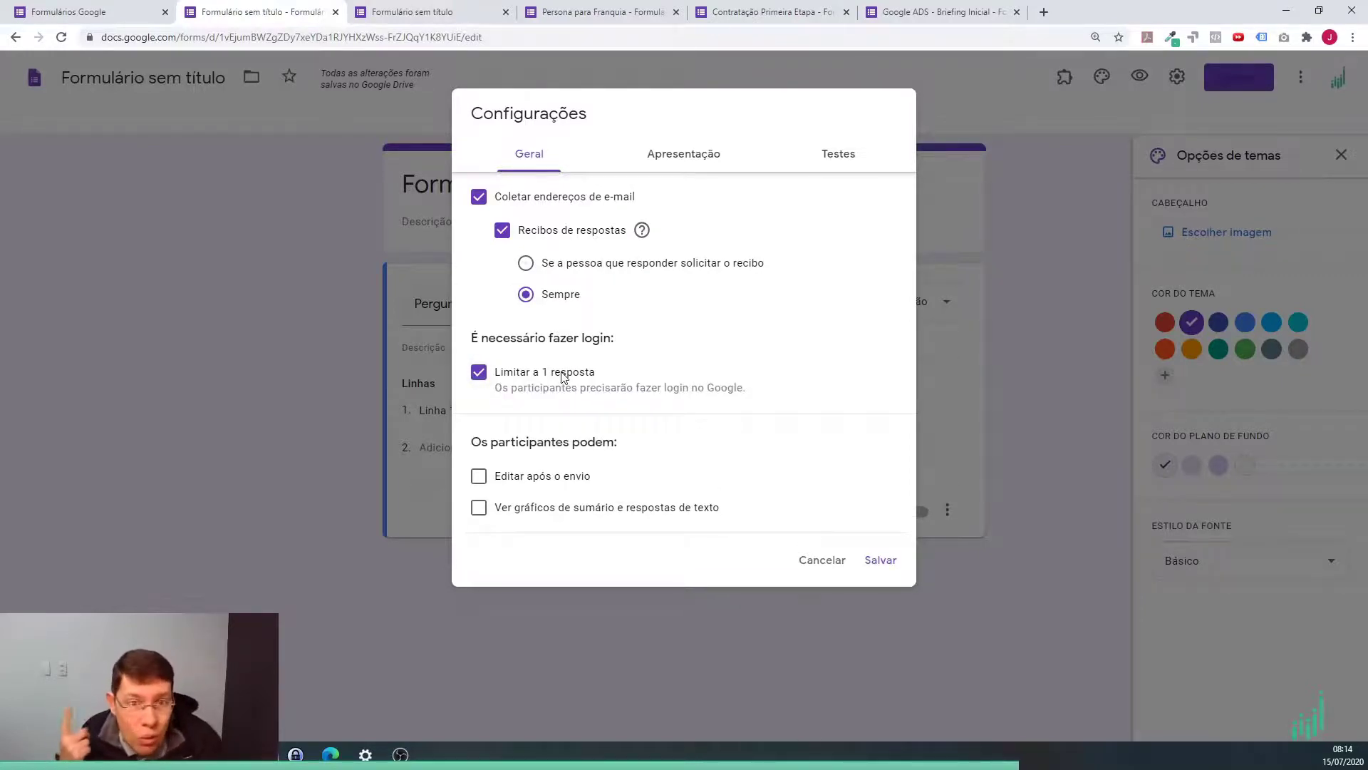
pyautogui.click(551, 483)
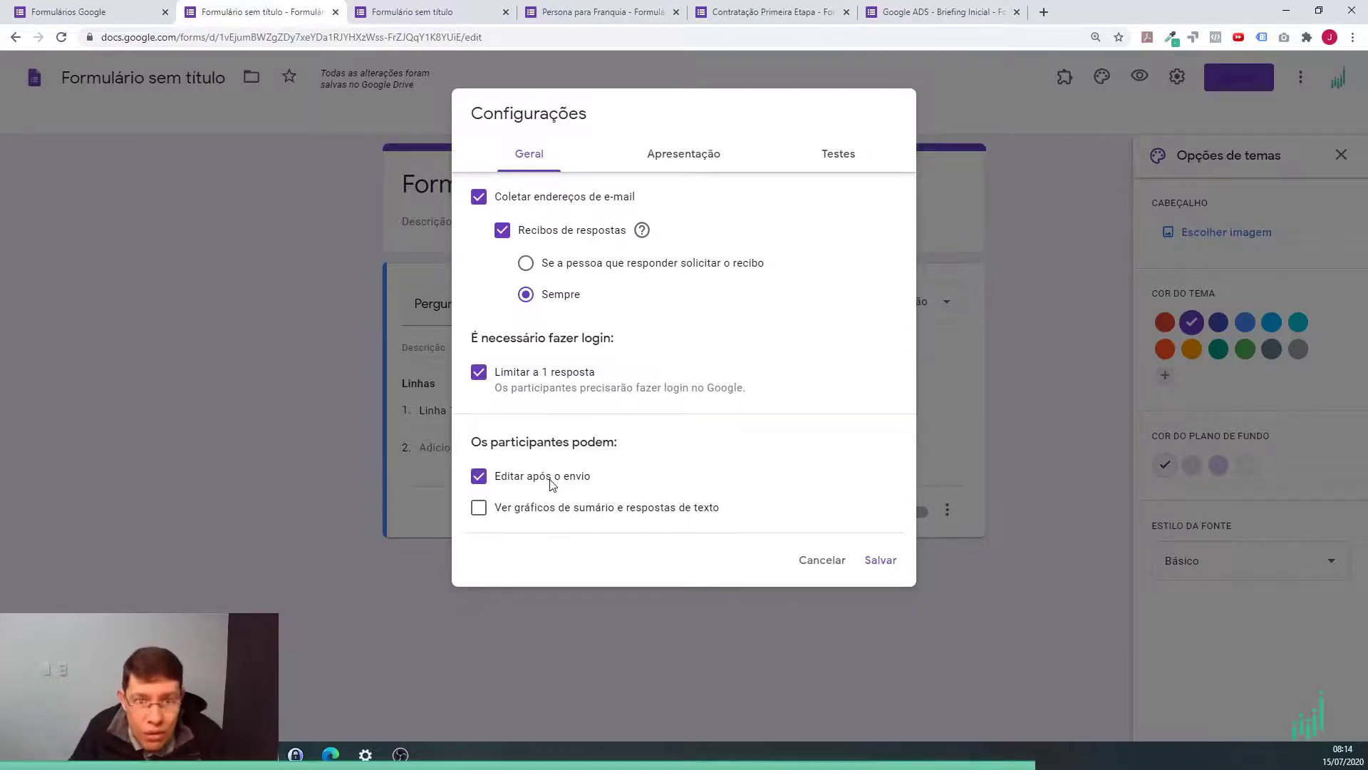
pyautogui.click(550, 485)
pyautogui.click(559, 510)
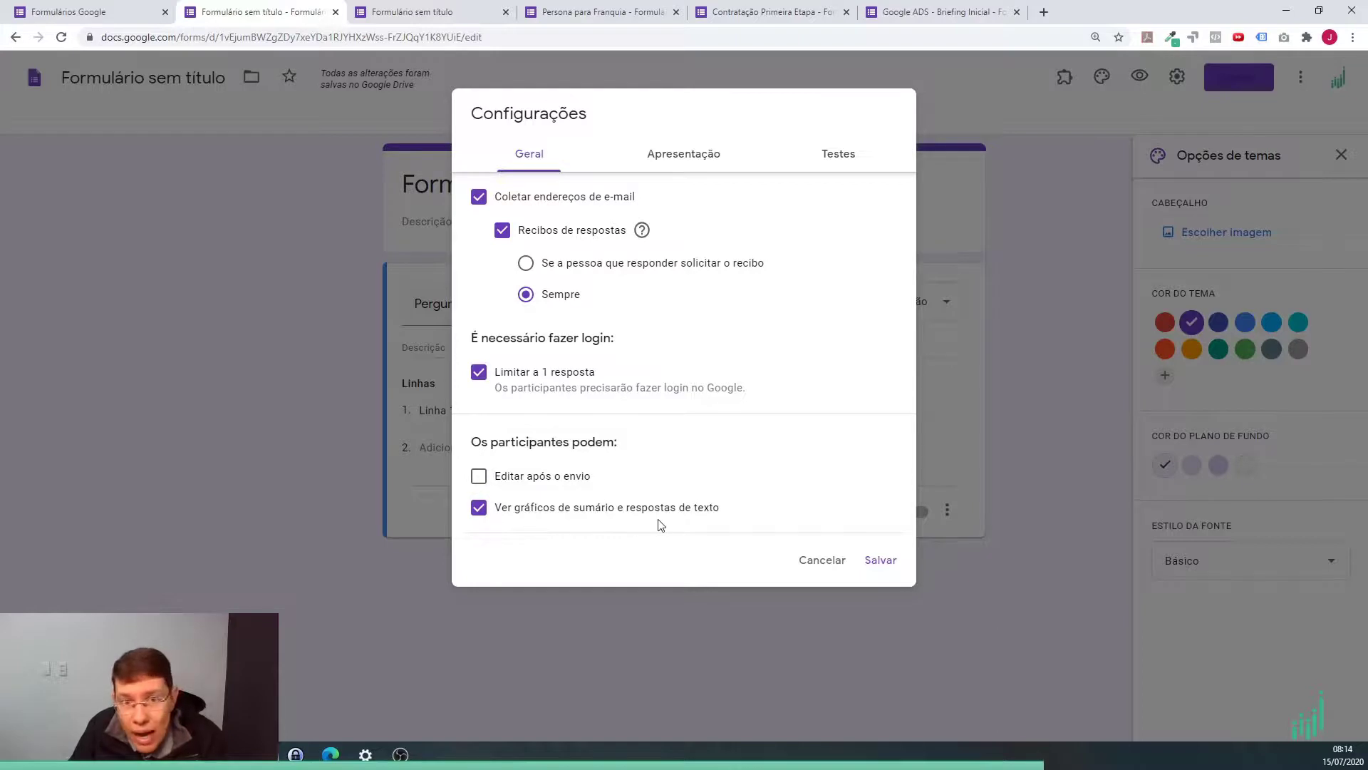
# - In the presentation settings, enable the progress bar and question shuffling, and set the confirmation message to "obrigado"
pyautogui.click(674, 159)
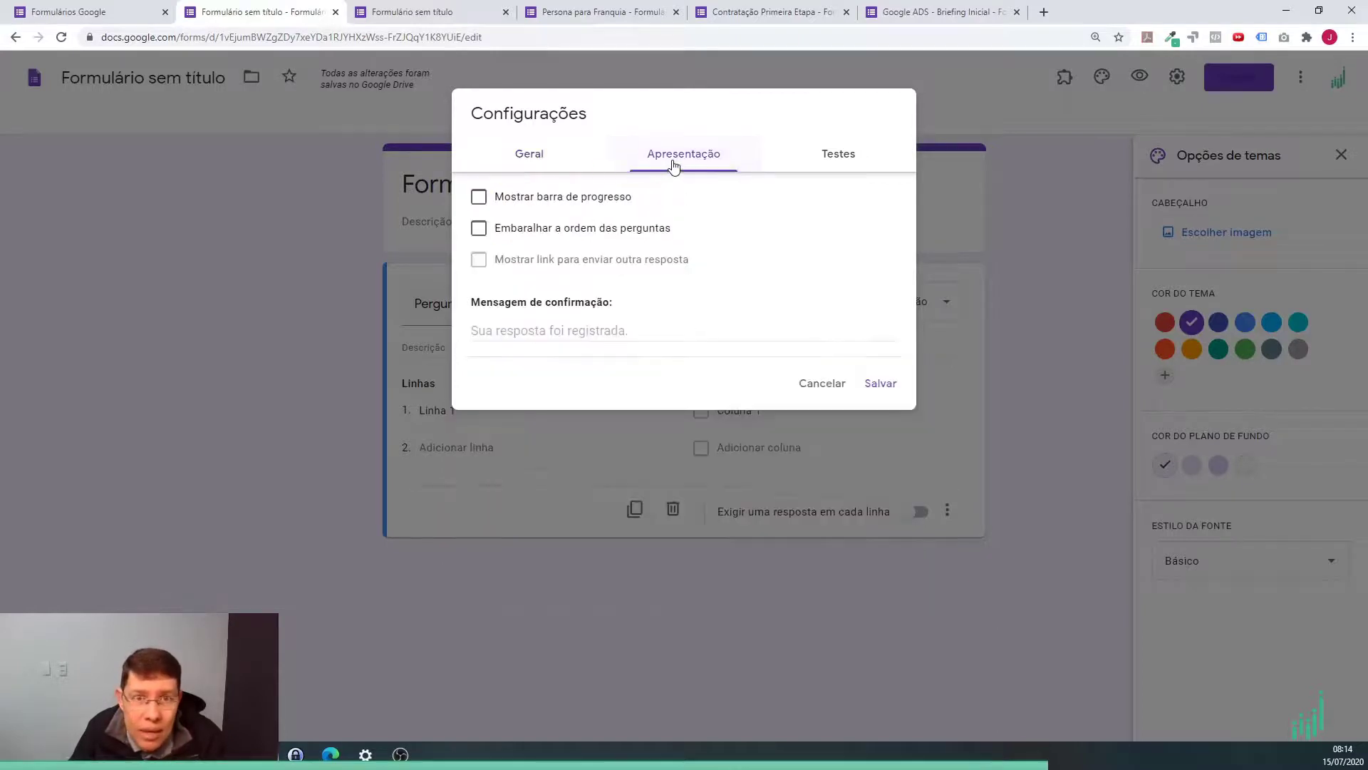
pyautogui.click(543, 205)
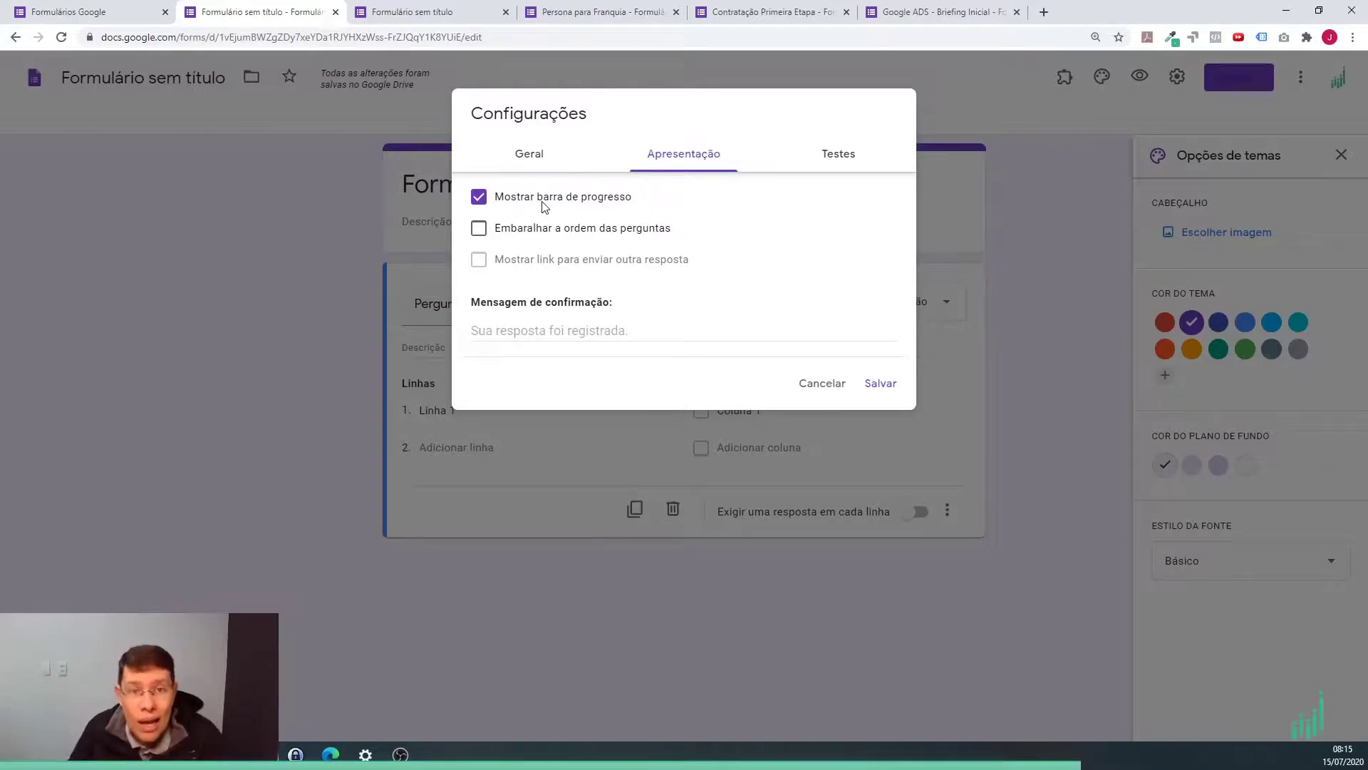
pyautogui.click(574, 235)
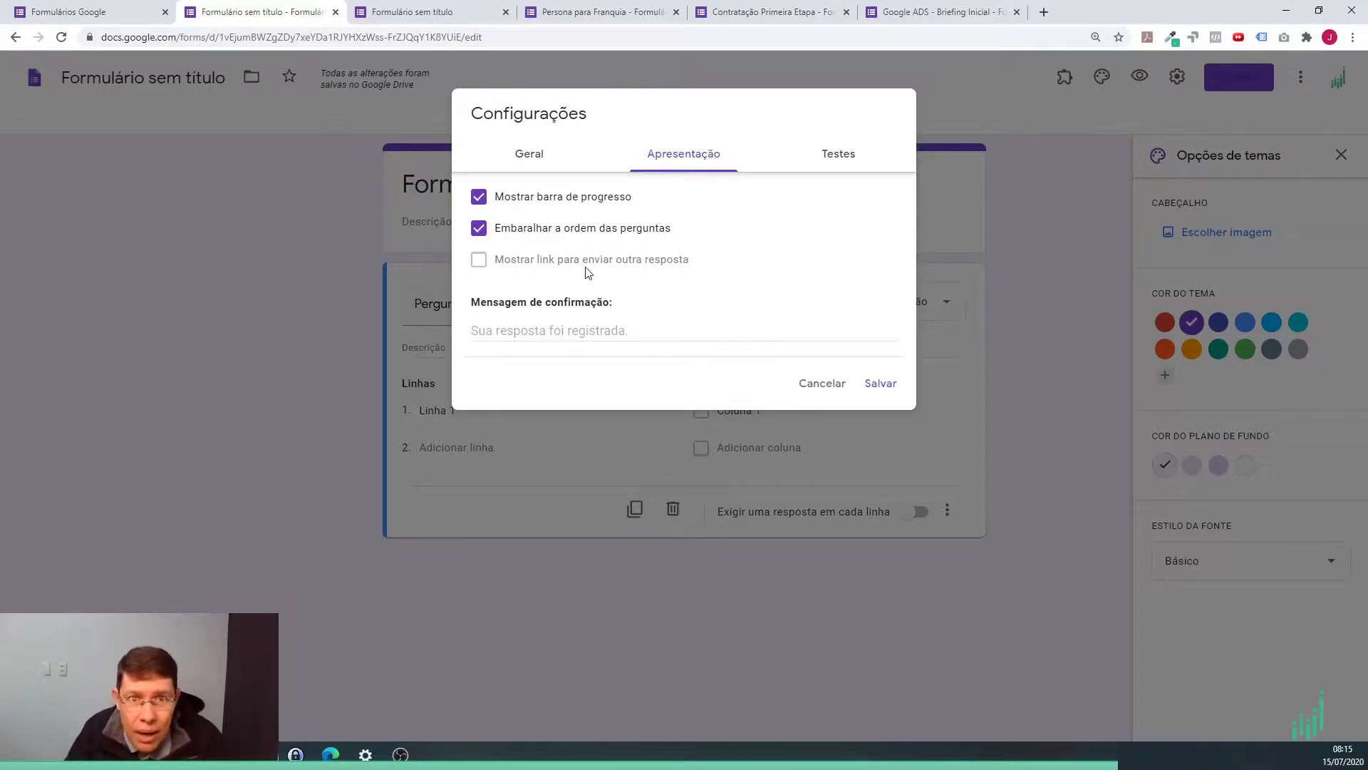
pyautogui.click(585, 333)
pyautogui.write('obrigado')
# - Turn on Criar teste in the form settings, check the grading options, and discard all the settings changes
pyautogui.click(830, 168)
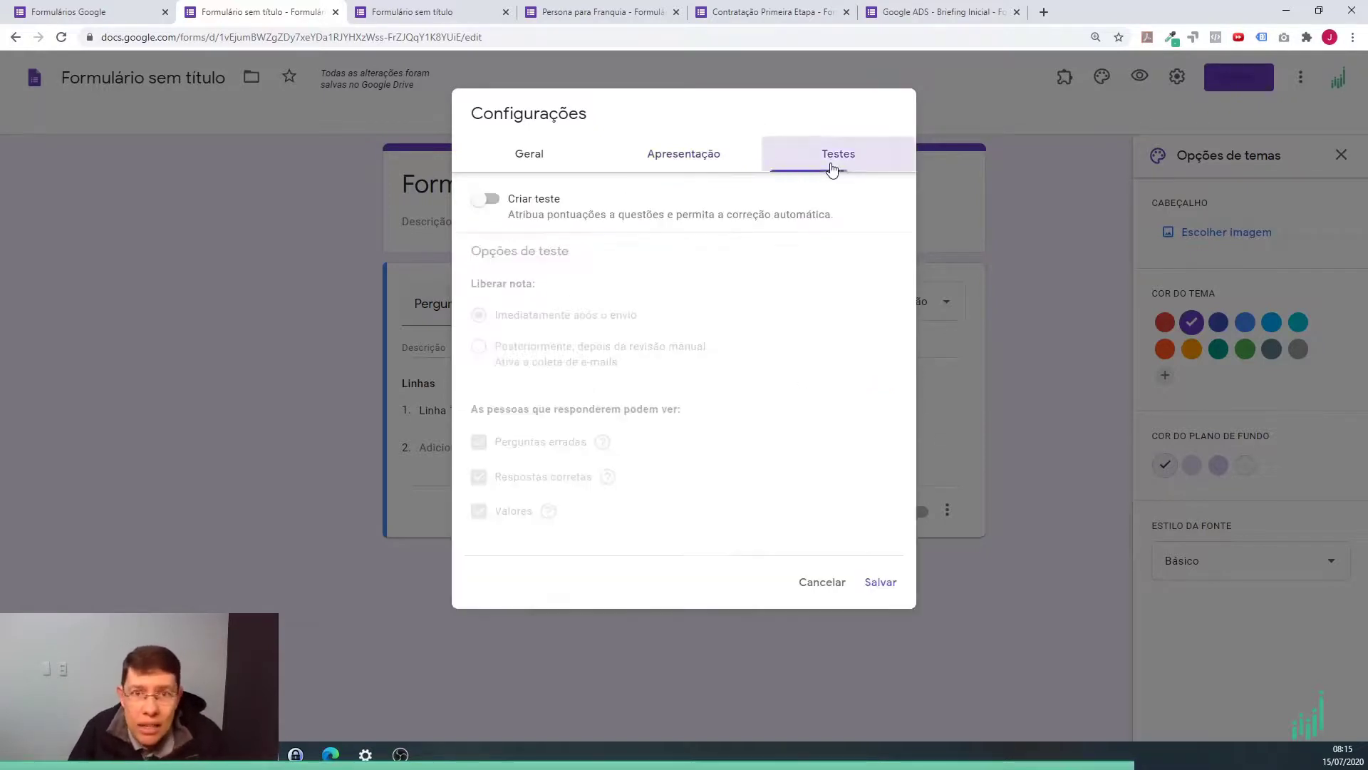
pyautogui.click(487, 199)
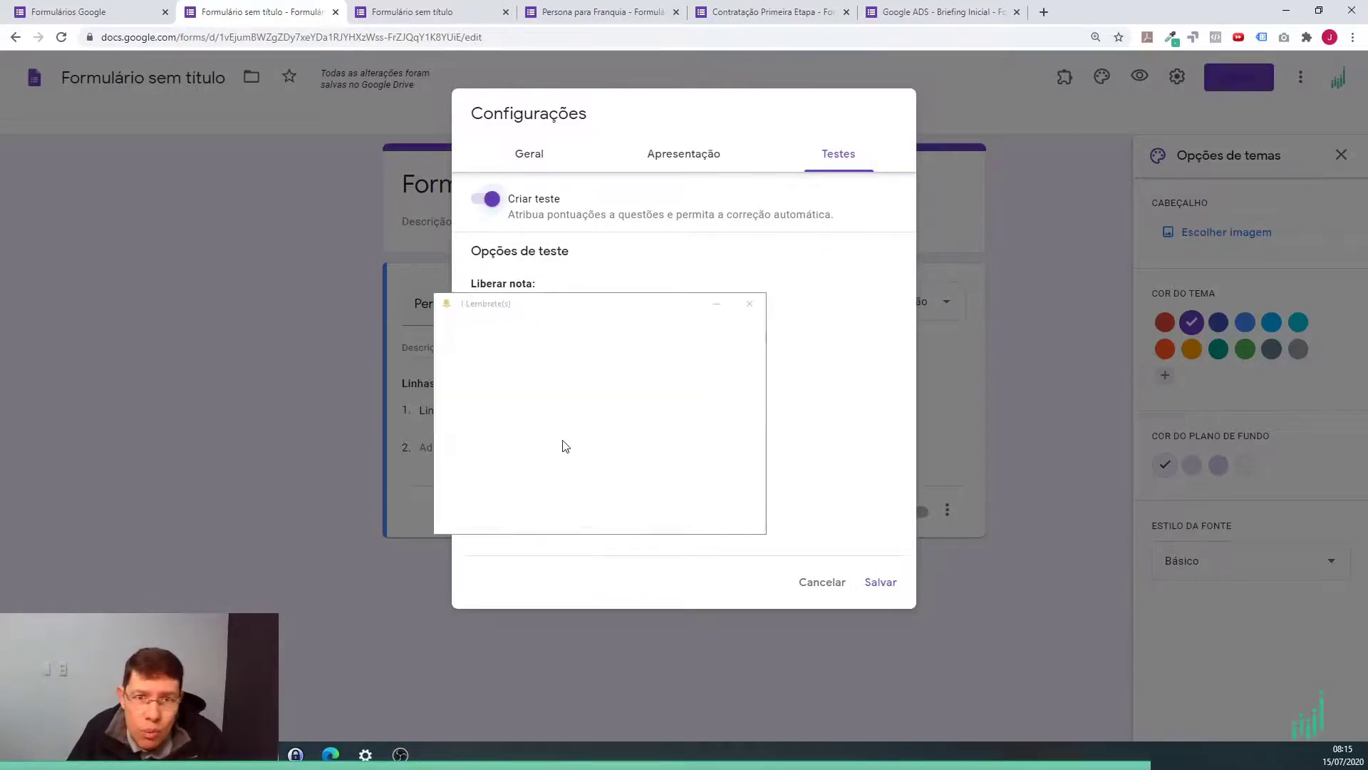
pyautogui.click(748, 306)
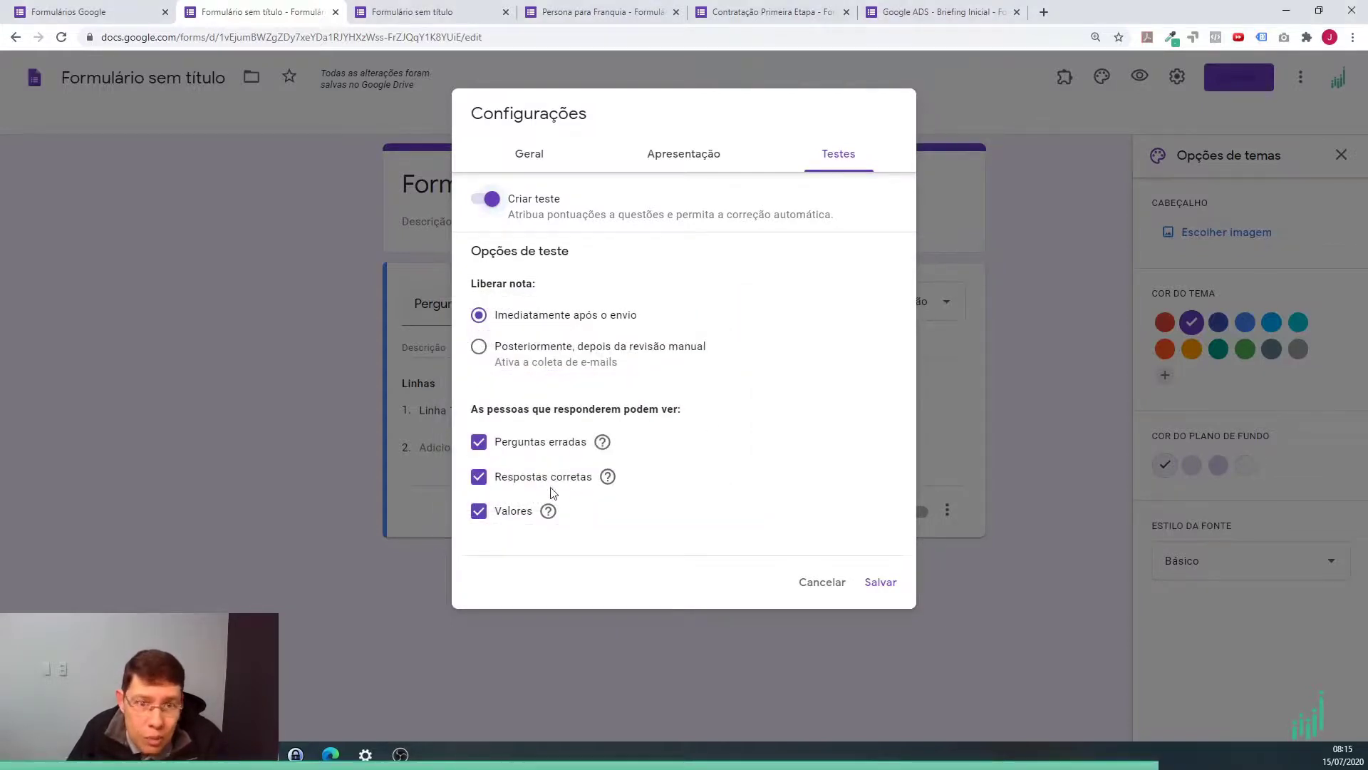
pyautogui.moveTo(600, 487)
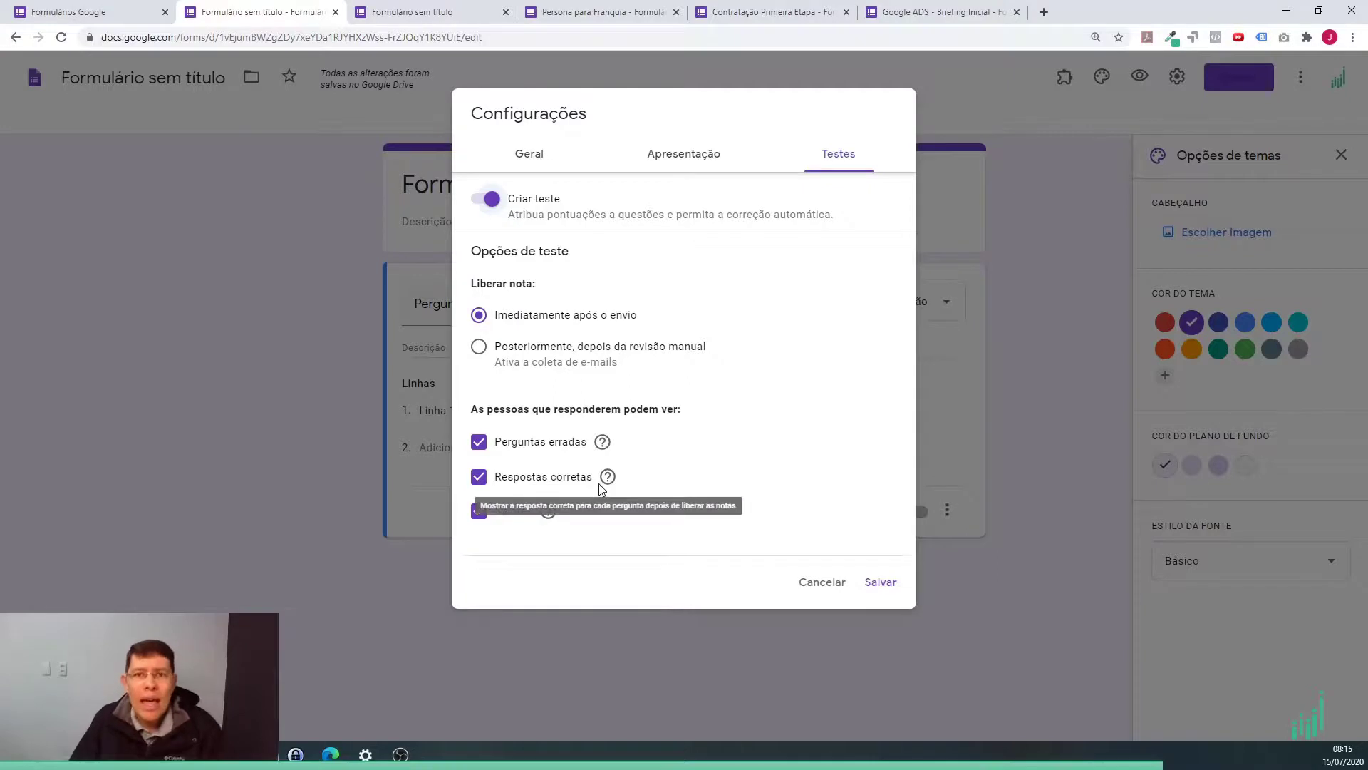
pyautogui.click(833, 583)
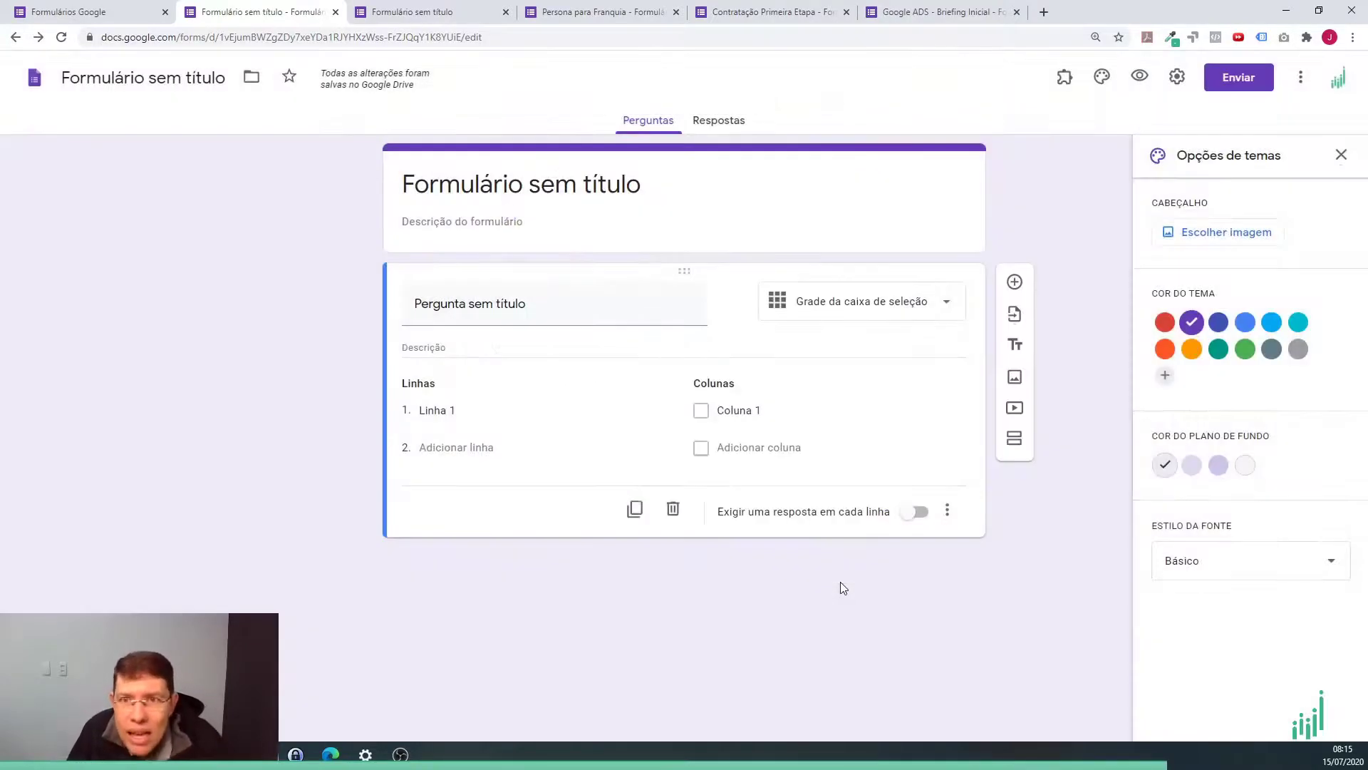
# - Try e-mail collection as a default in the form preferences, and leave the preferences without saving
pyautogui.click(1299, 79)
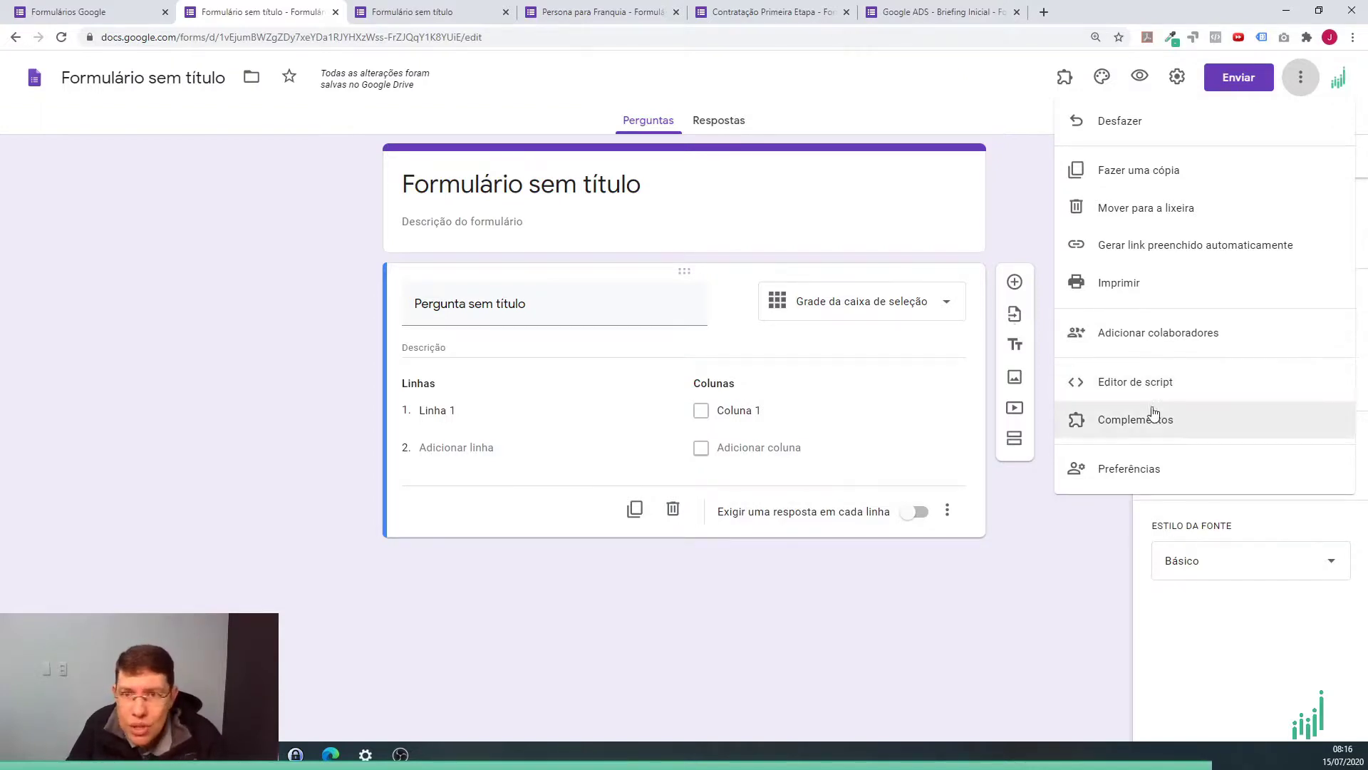
pyautogui.click(1140, 469)
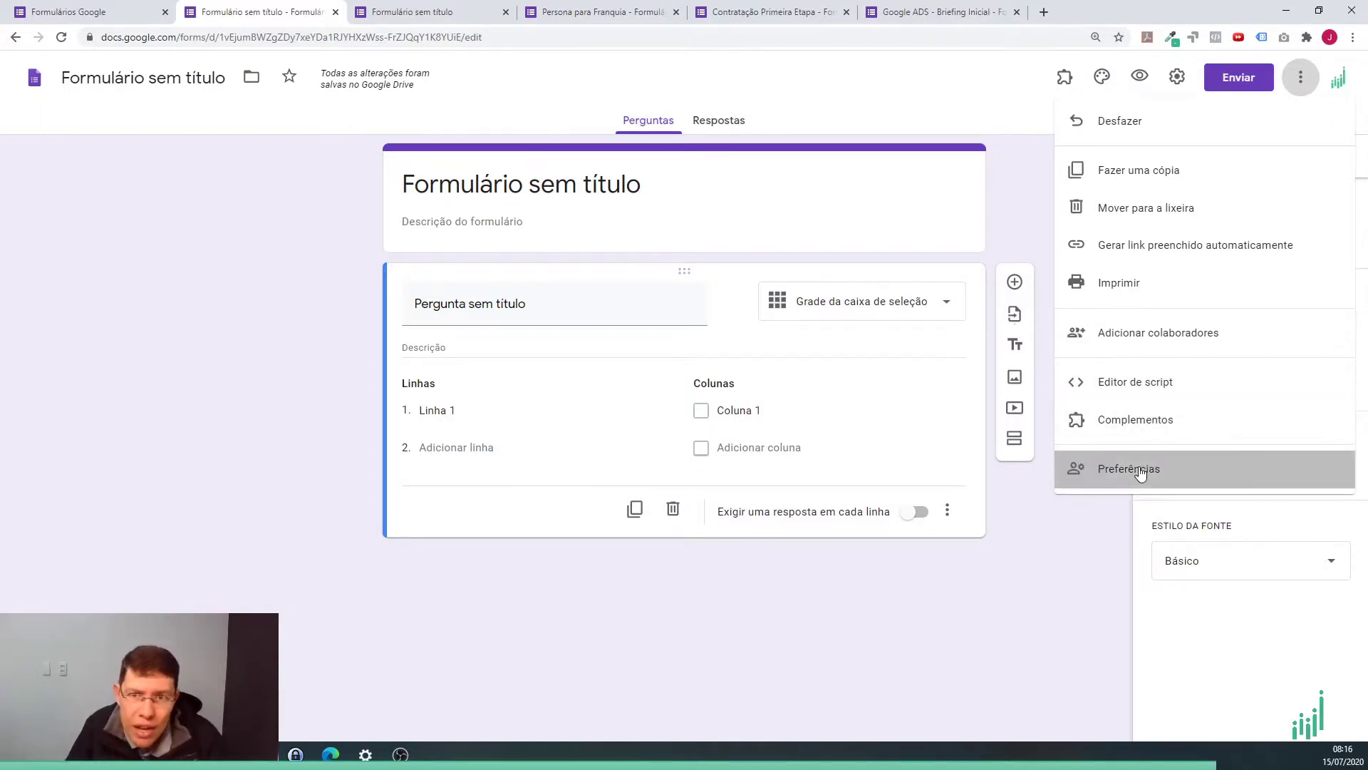
pyautogui.click(605, 236)
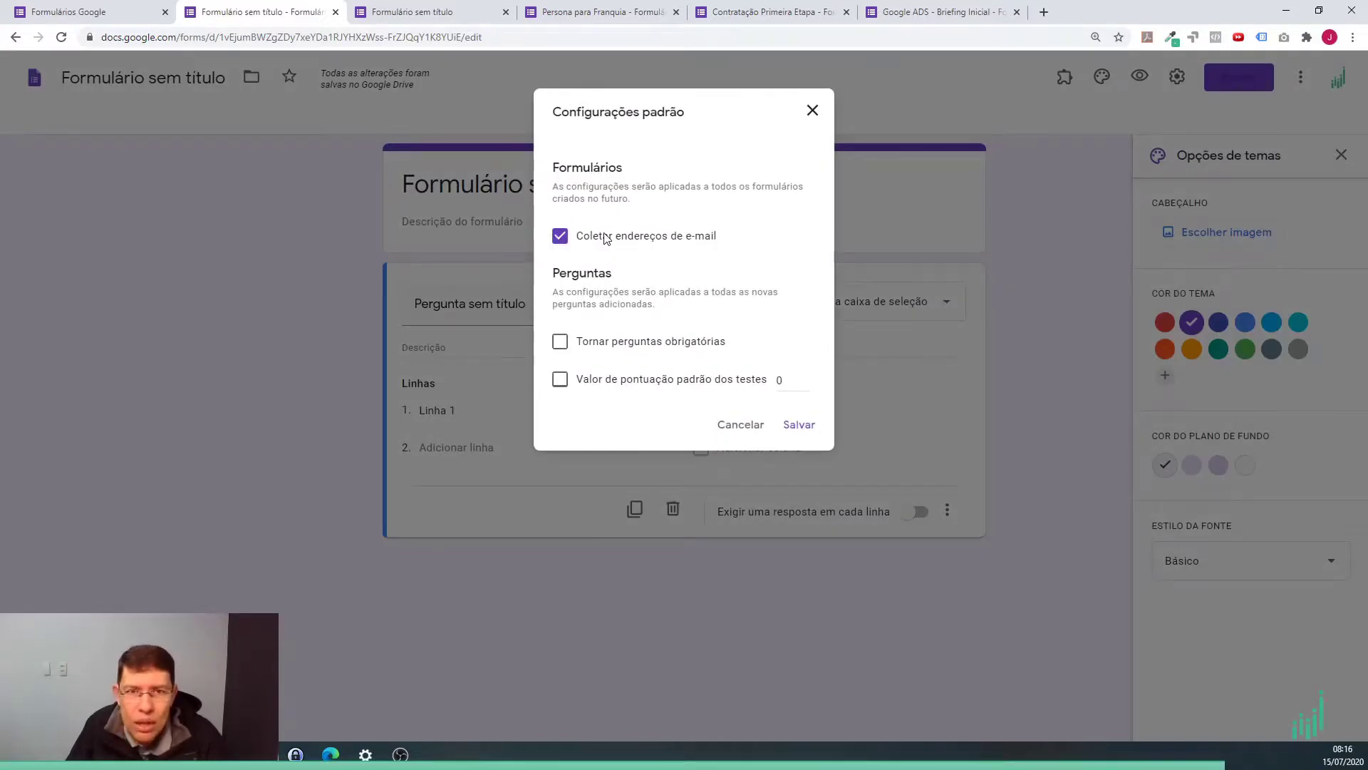
pyautogui.click(605, 236)
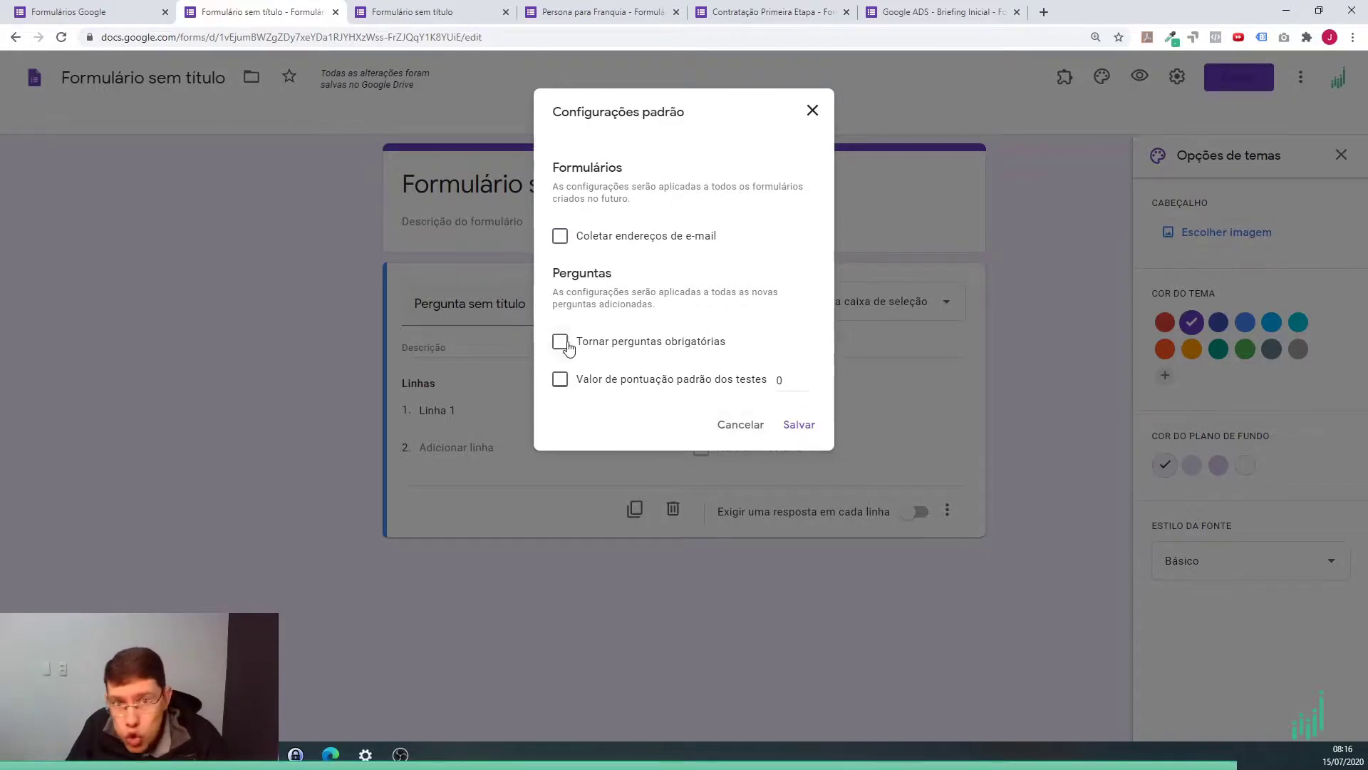
pyautogui.click(733, 428)
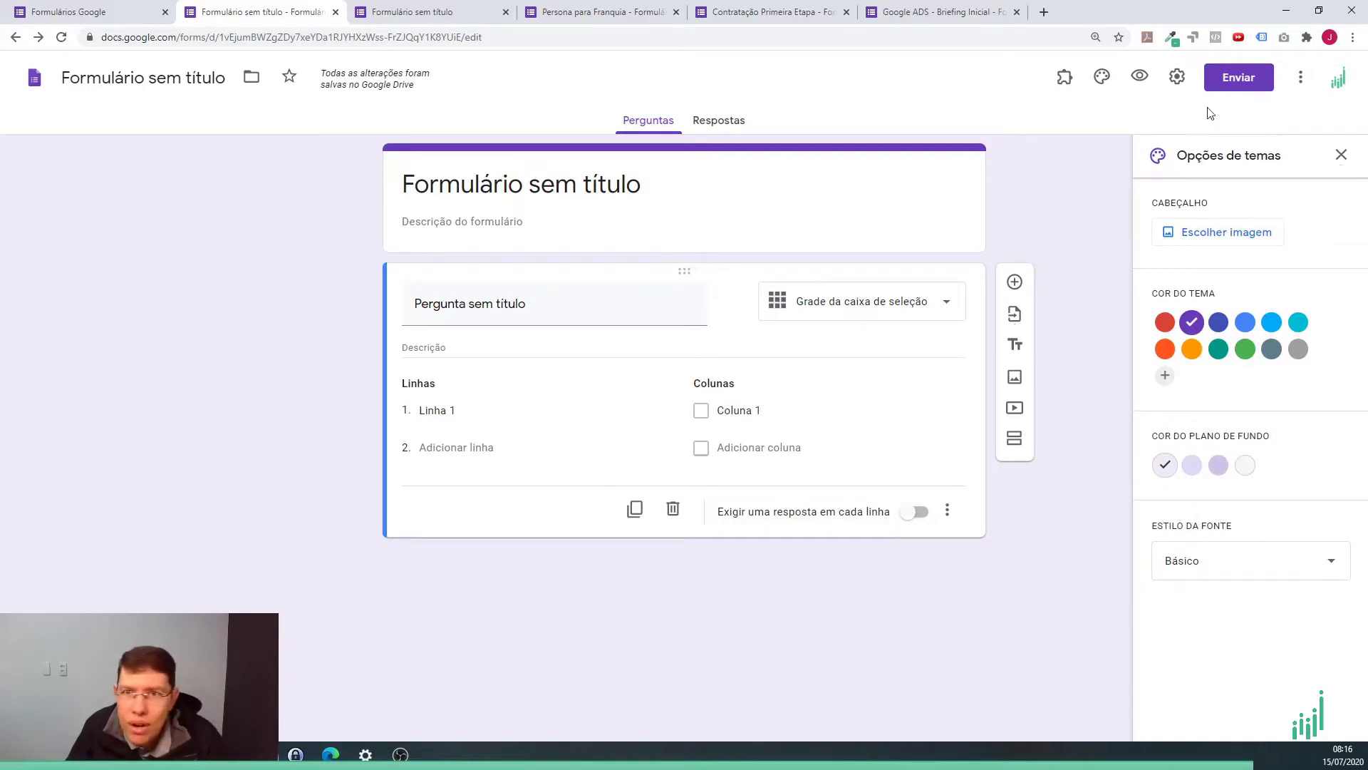
pyautogui.click(1176, 80)
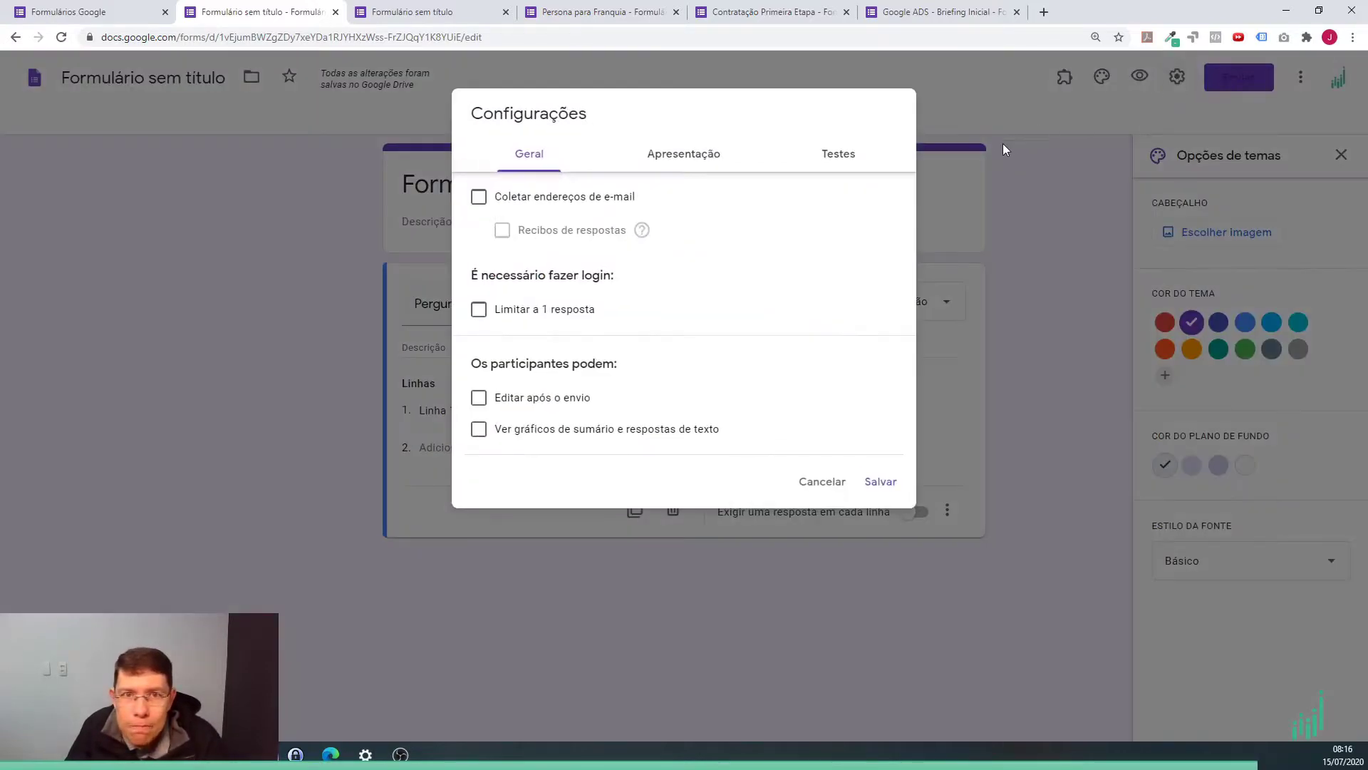
pyautogui.click(834, 495)
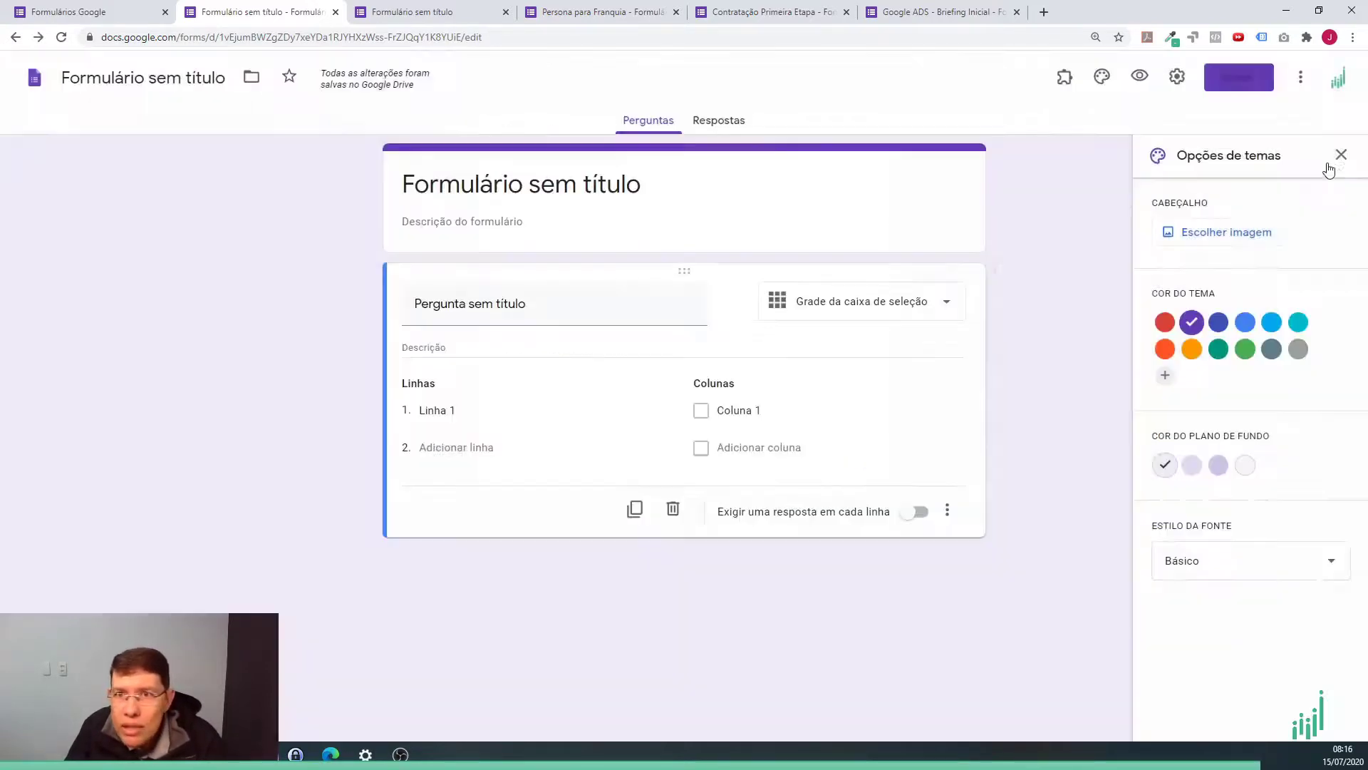
# - Open the add-ons catalogue (Complementos) for the form and browse the apps offered in the G Suite Marketplace
pyautogui.click(1308, 80)
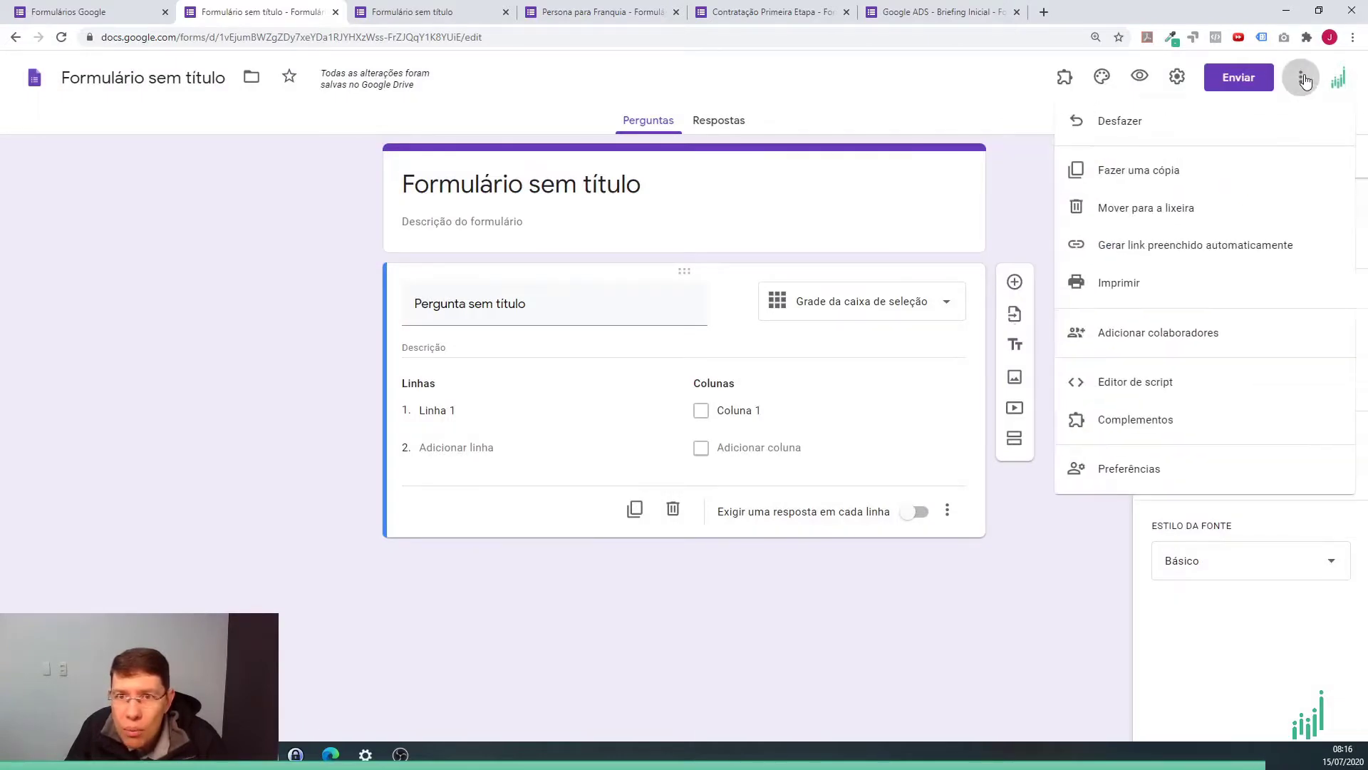
pyautogui.click(1196, 435)
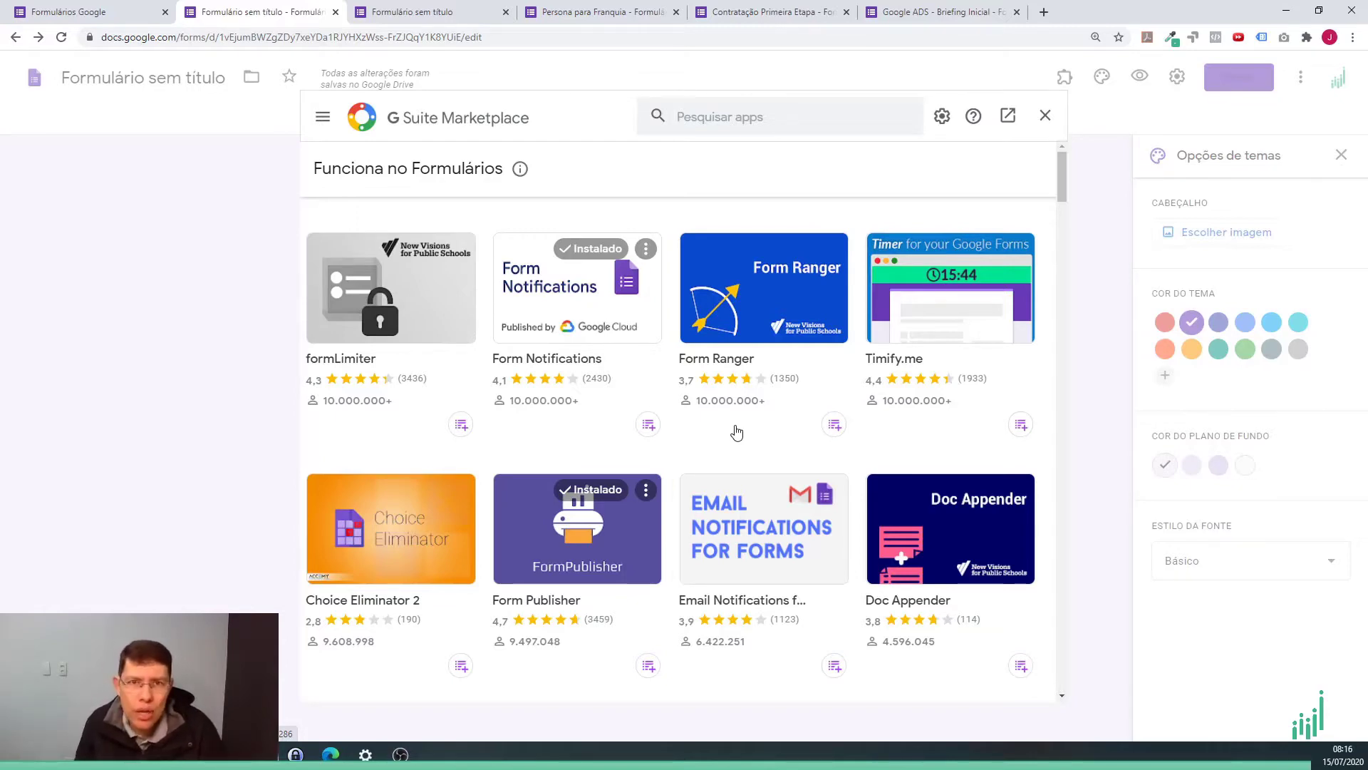
pyautogui.scroll(-20, 772, 397)
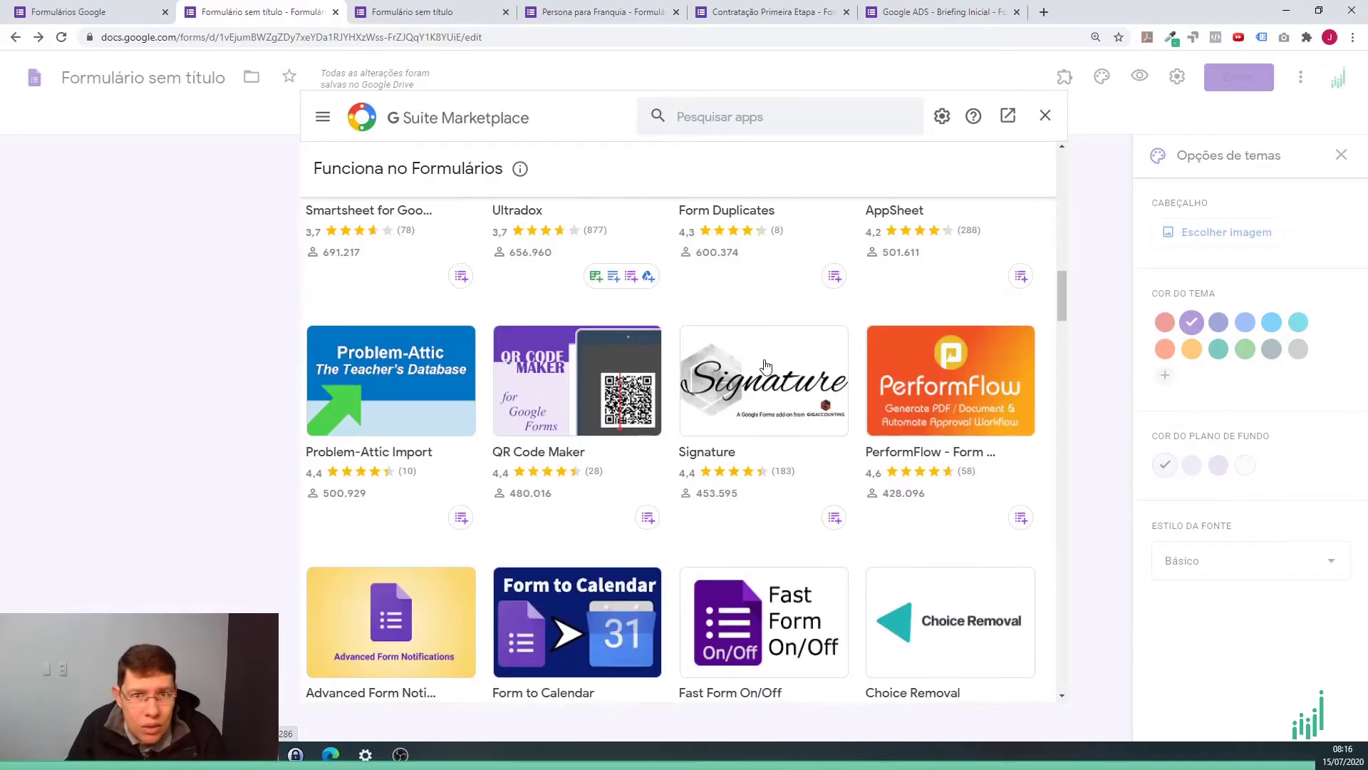
pyautogui.scroll(-20, 766, 366)
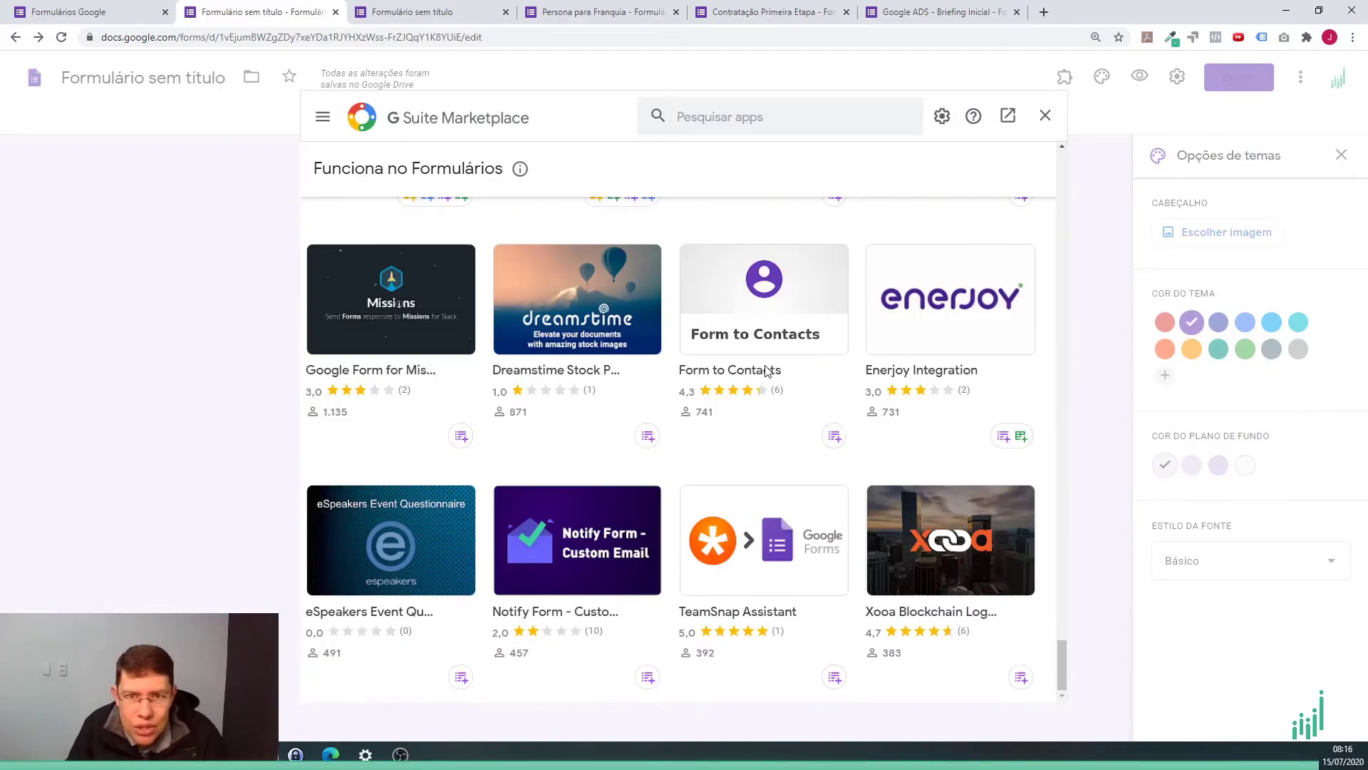
pyautogui.scroll(20, 766, 369)
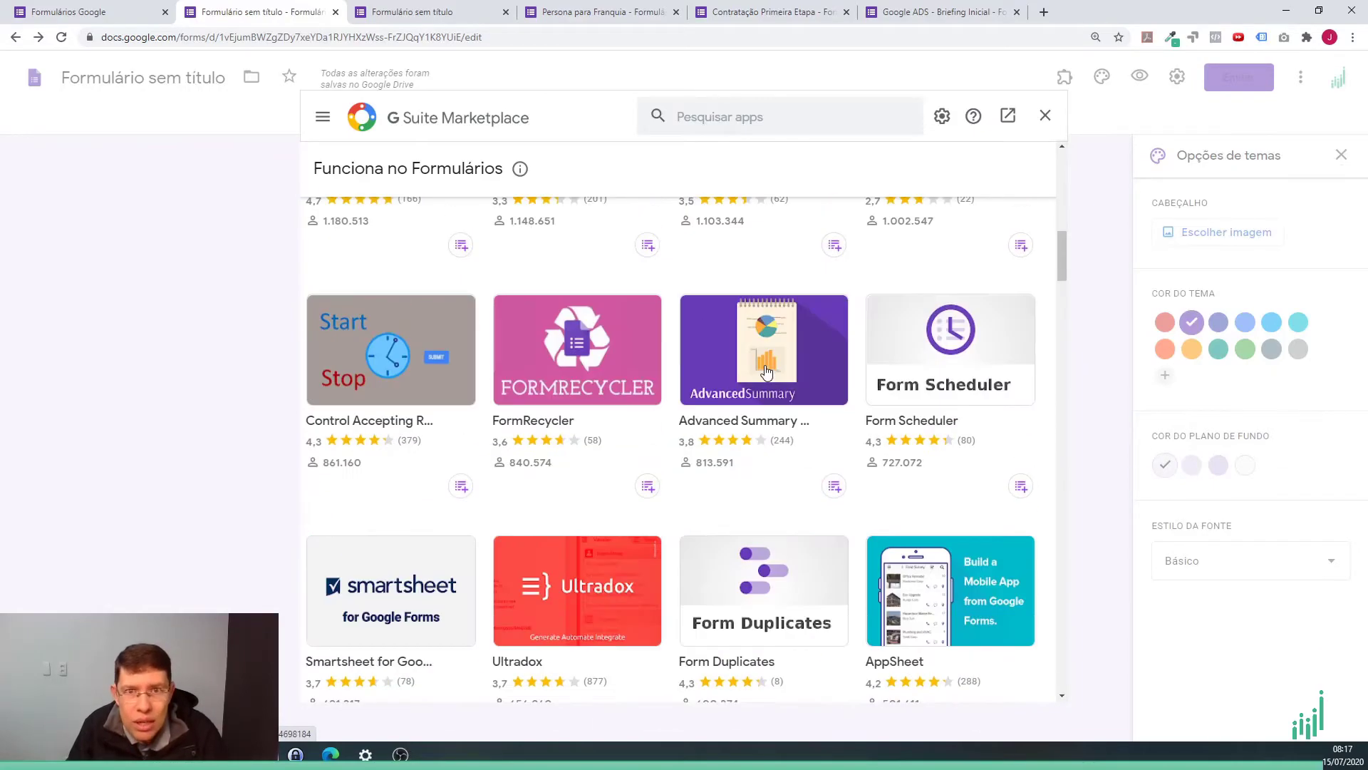
pyautogui.scroll(8, 766, 370)
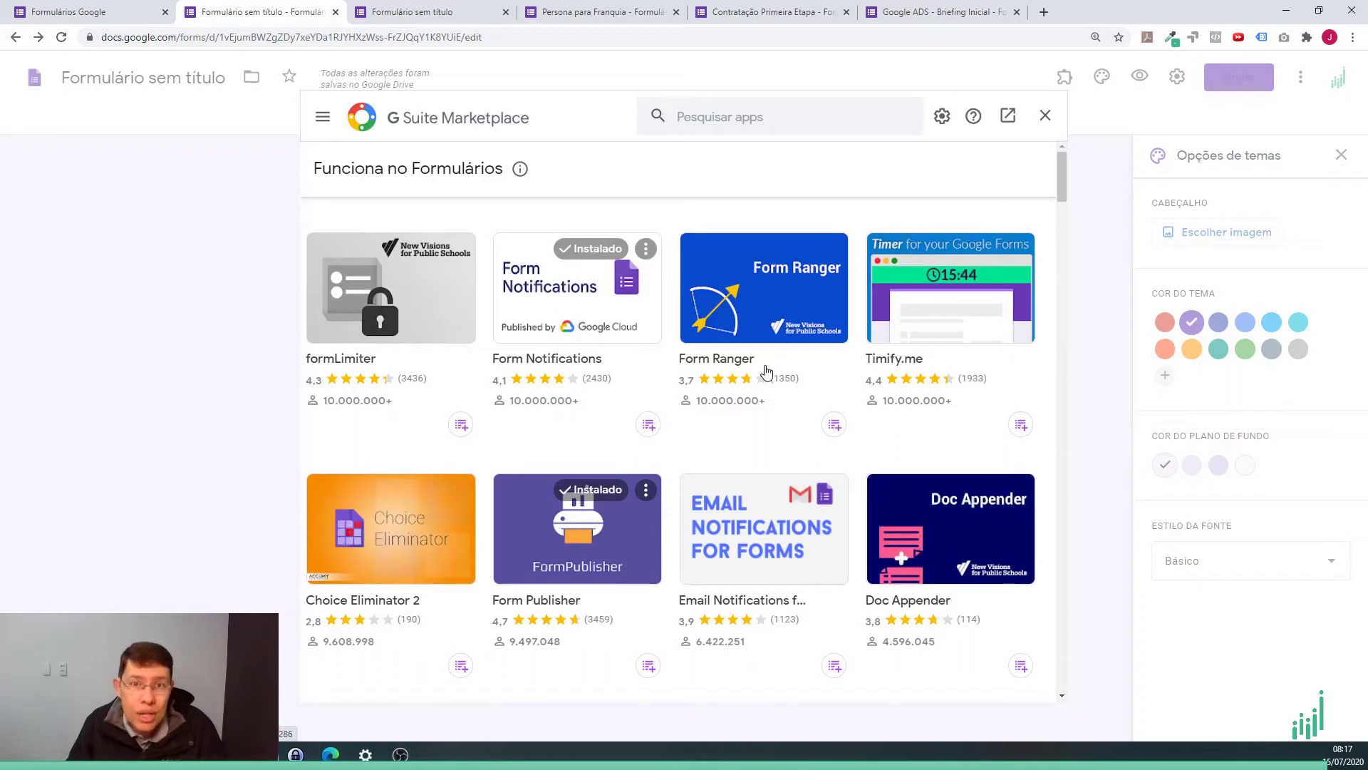